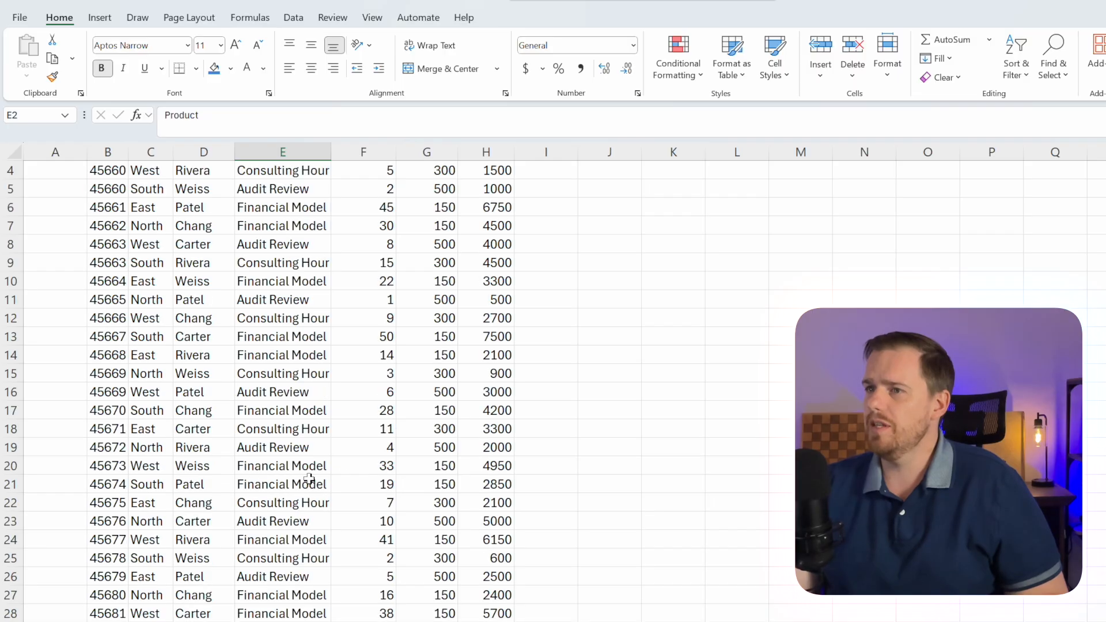
- Examine the extent of the sales data, moving down the Date column to its last entry and the sheet's final row, and return to row 1
{"action": "scroll", "coordinate": [300, 483], "scroll_direction": "down", "scroll_amount": 8}
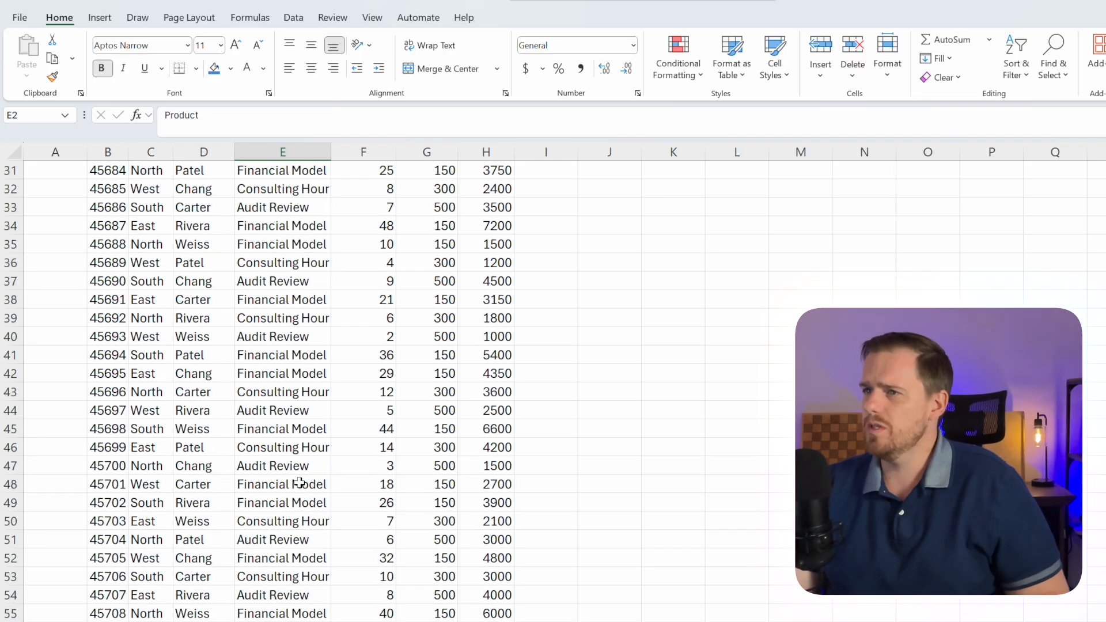
{"action": "scroll", "coordinate": [301, 483], "scroll_direction": "up", "scroll_amount": 15}
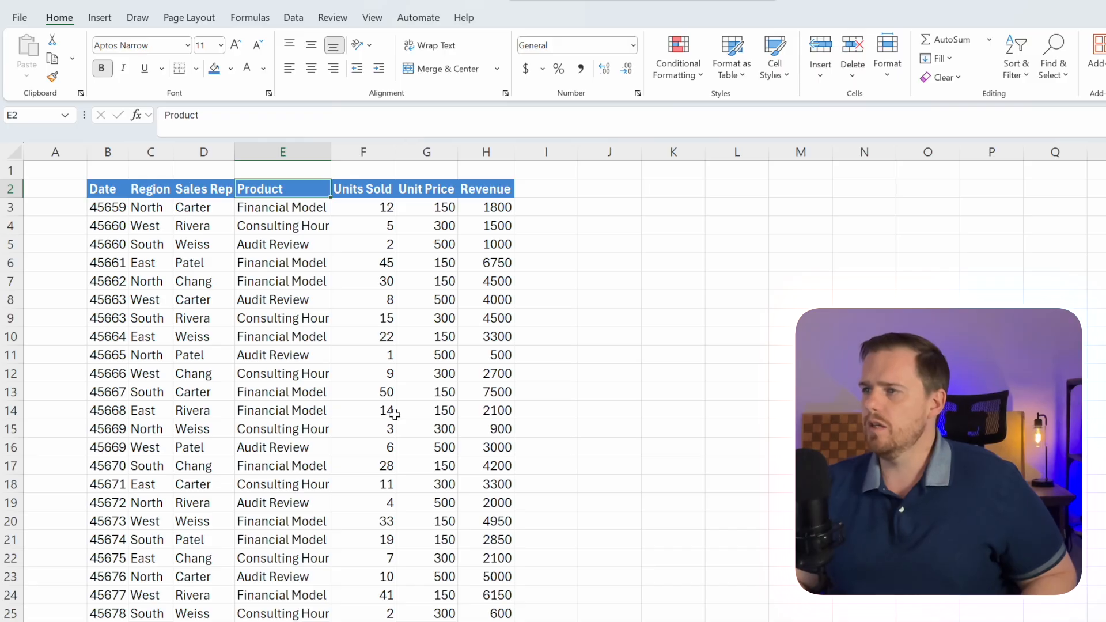
{"action": "key", "text": "ctrl+Left"}
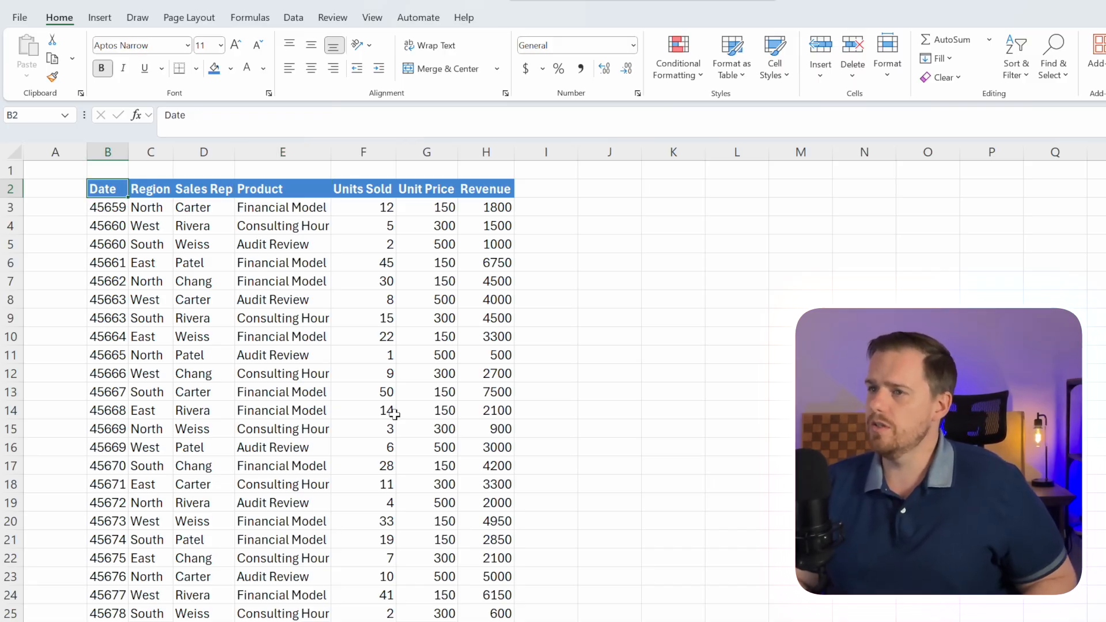
{"action": "key", "text": "ctrl+Down"}
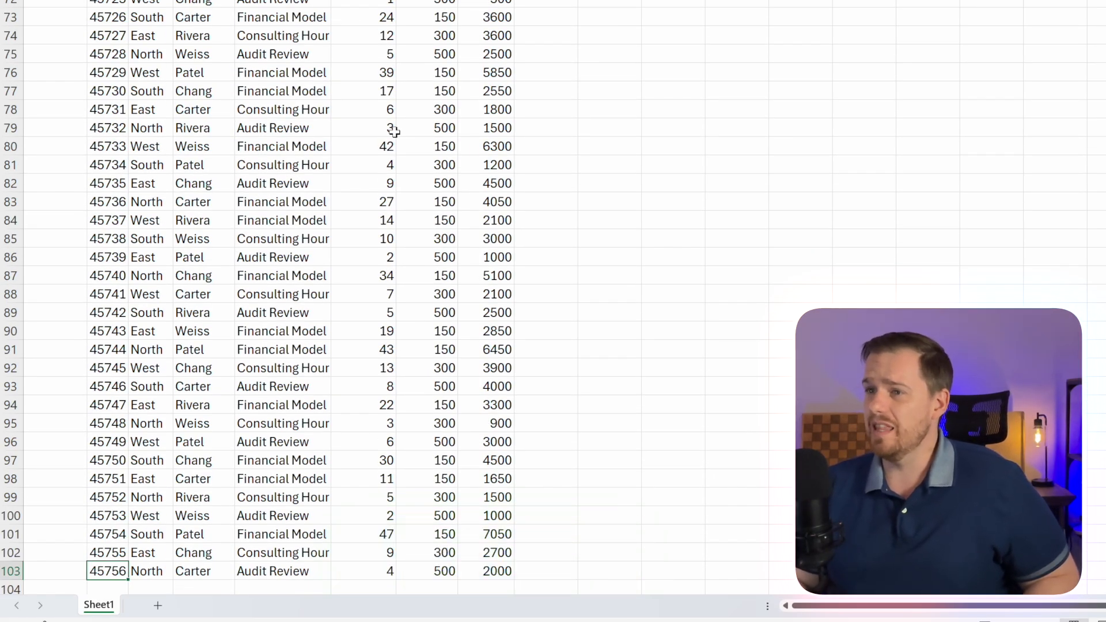
{"action": "key", "text": "ctrl+Down"}
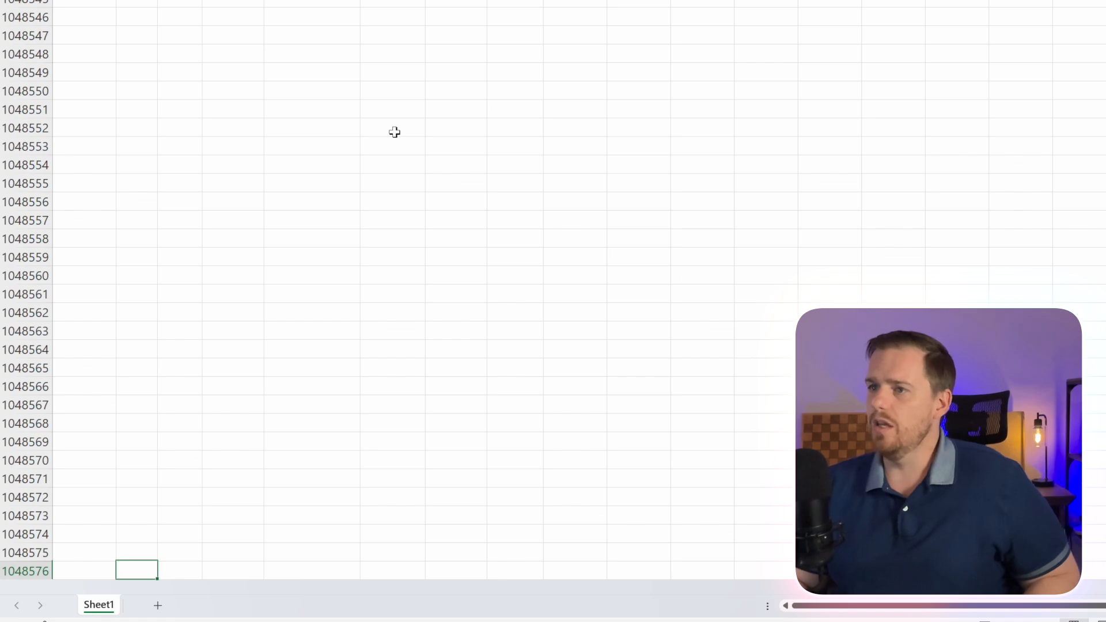
{"action": "key", "text": "ctrl+Up"}
{"action": "key", "text": "ctrl+Up"}
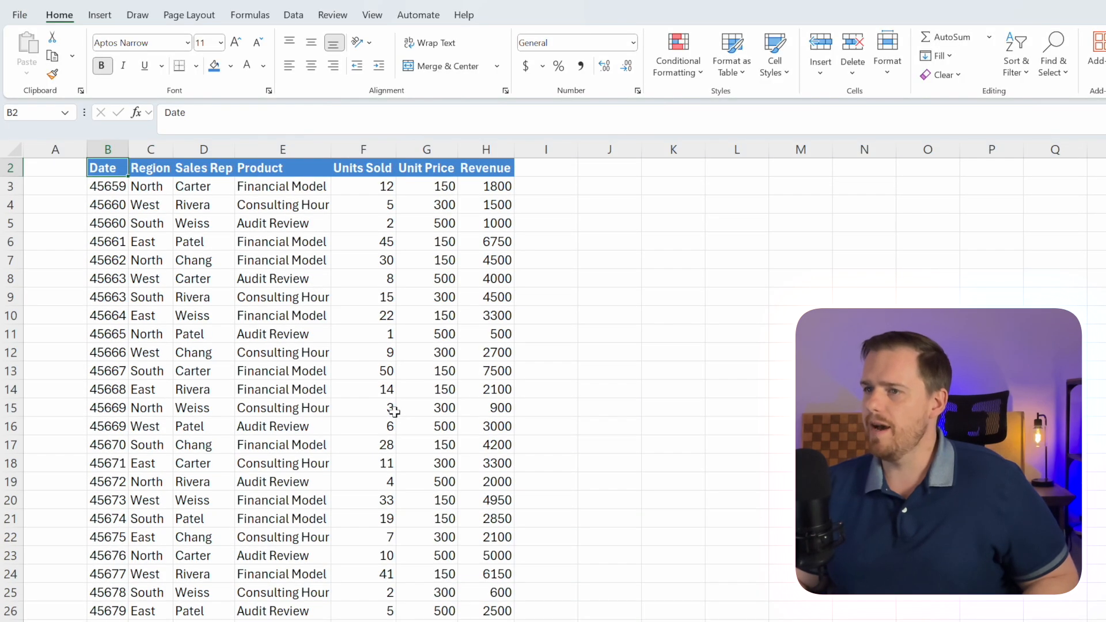
{"action": "key", "text": "ctrl+Up"}
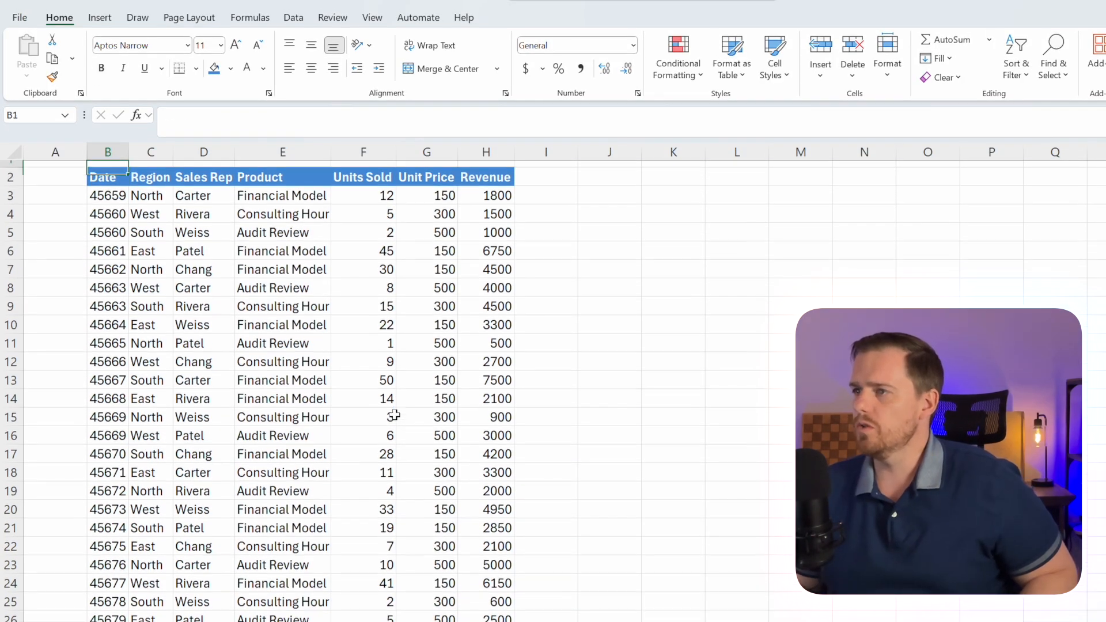
- Examine how far the empty columns extend beyond the sales table, up to the sheet's last column, and return to the table
{"action": "key", "text": "ctrl+Right"}
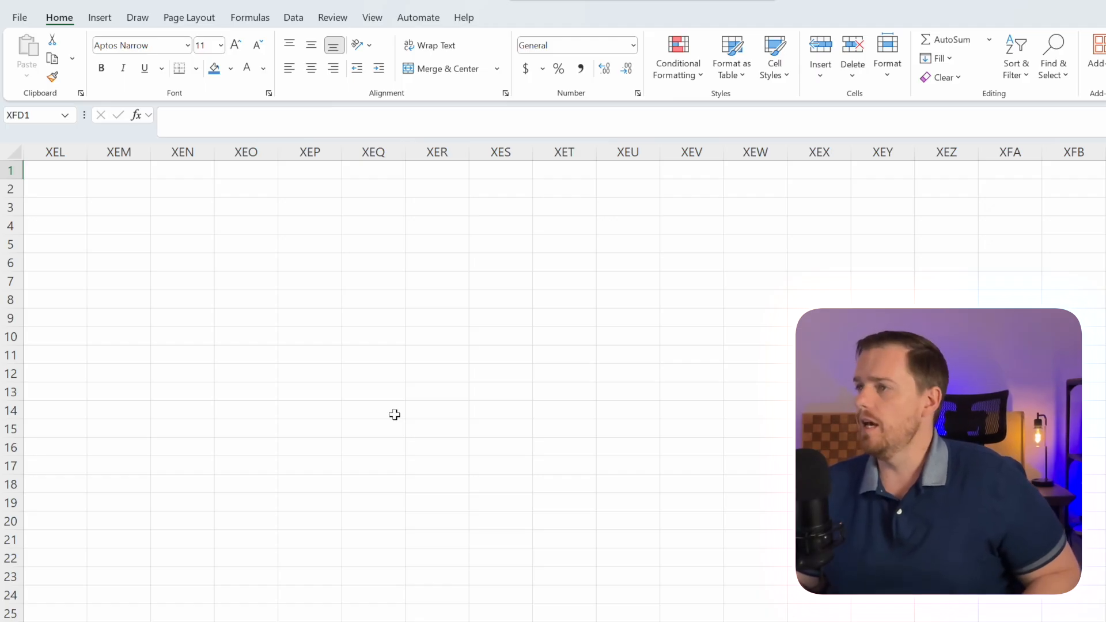
{"action": "key", "text": "ctrl+Left"}
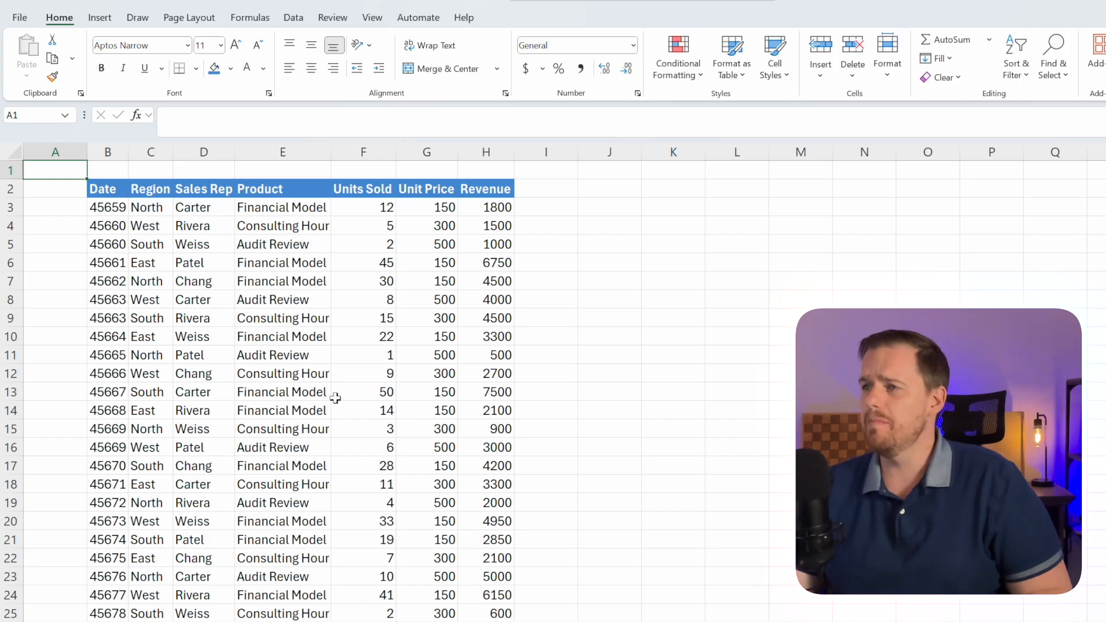
{"action": "scroll", "coordinate": [328, 400], "scroll_direction": "down", "scroll_amount": 8}
{"action": "scroll", "coordinate": [321, 403], "scroll_direction": "up", "scroll_amount": 8}
{"action": "scroll", "coordinate": [311, 407], "scroll_direction": "right", "scroll_amount": 5}
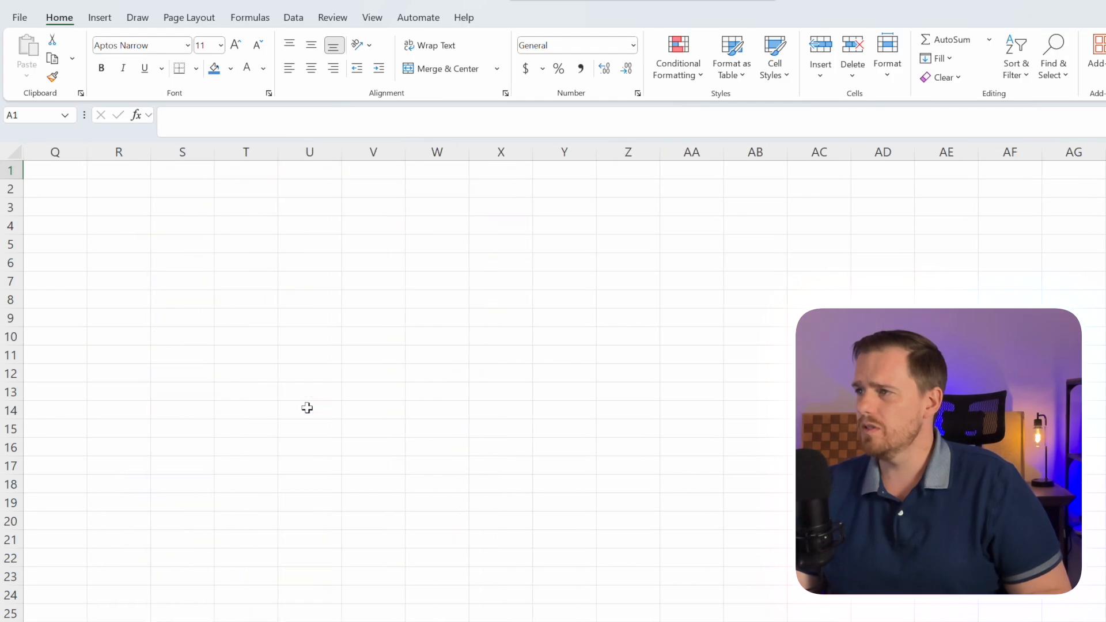
{"action": "scroll", "coordinate": [307, 408], "scroll_direction": "right", "scroll_amount": 20}
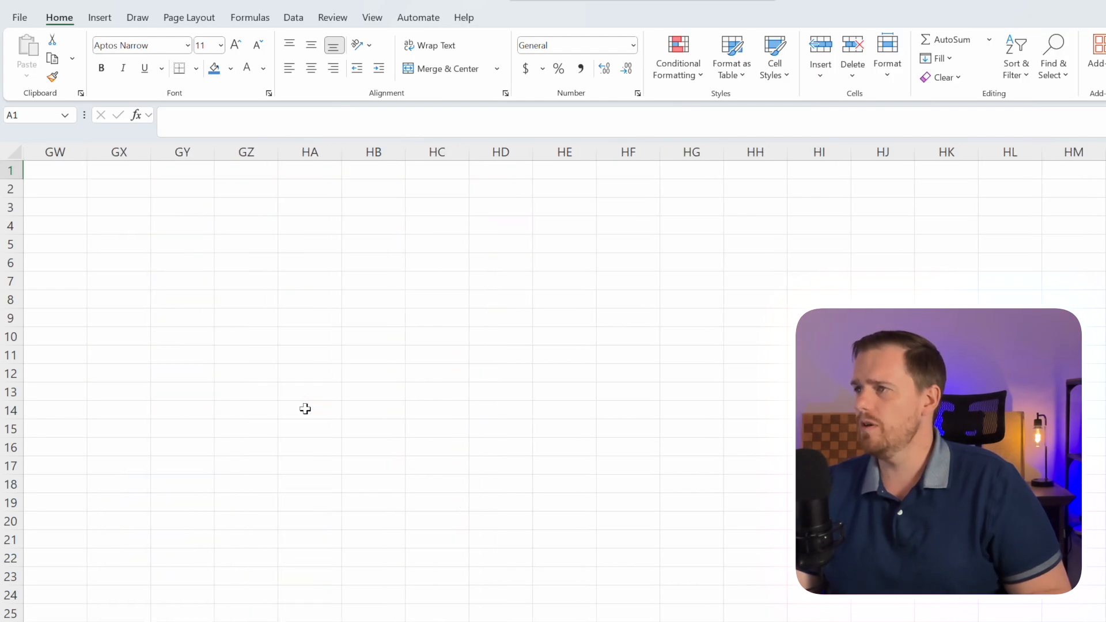
{"action": "scroll", "coordinate": [302, 409], "scroll_direction": "left", "scroll_amount": 3}
{"action": "key", "text": "ctrl+Home"}
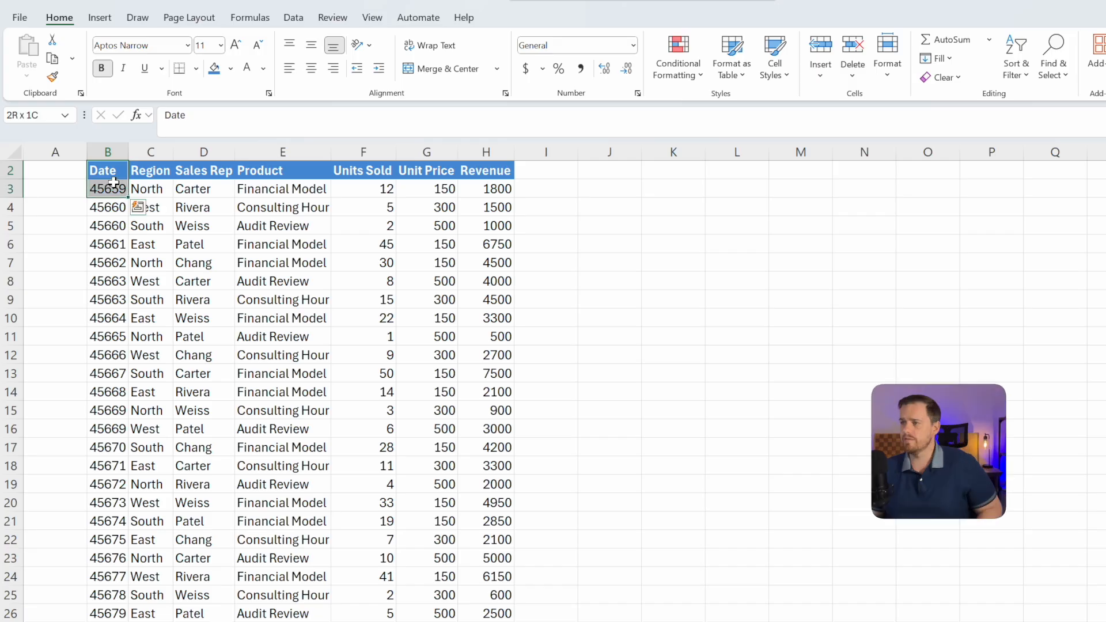
- Extend a selection row by row from the Date header in B2 to B11, and return to the header alone
{"action": "key", "text": "shift+Down"}
{"action": "key", "text": "shift+Down"}
{"action": "key", "text": "shift+Down"}
{"action": "key", "text": "shift+Down"}
{"action": "key", "text": "shift+Down"}
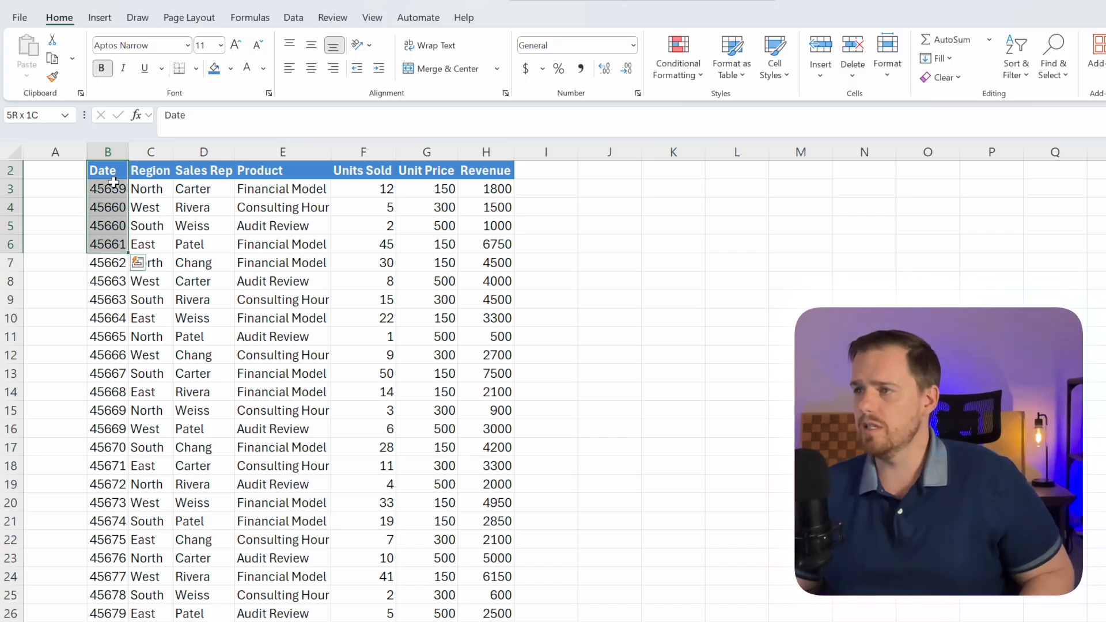
{"action": "key", "text": "shift+Down"}
{"action": "key", "text": "shift+Down"}
{"action": "key", "text": "shift+Down"}
{"action": "key", "text": "shift+Down"}
{"action": "key", "text": "shift+Down"}
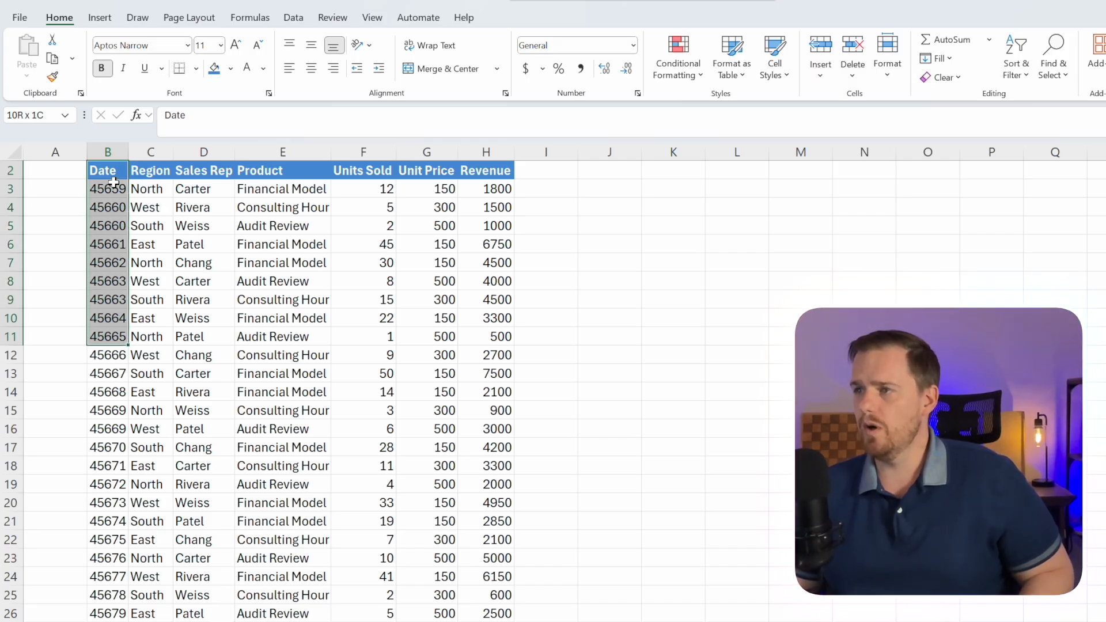
{"action": "key", "text": "Up"}
{"action": "key", "text": "Down"}
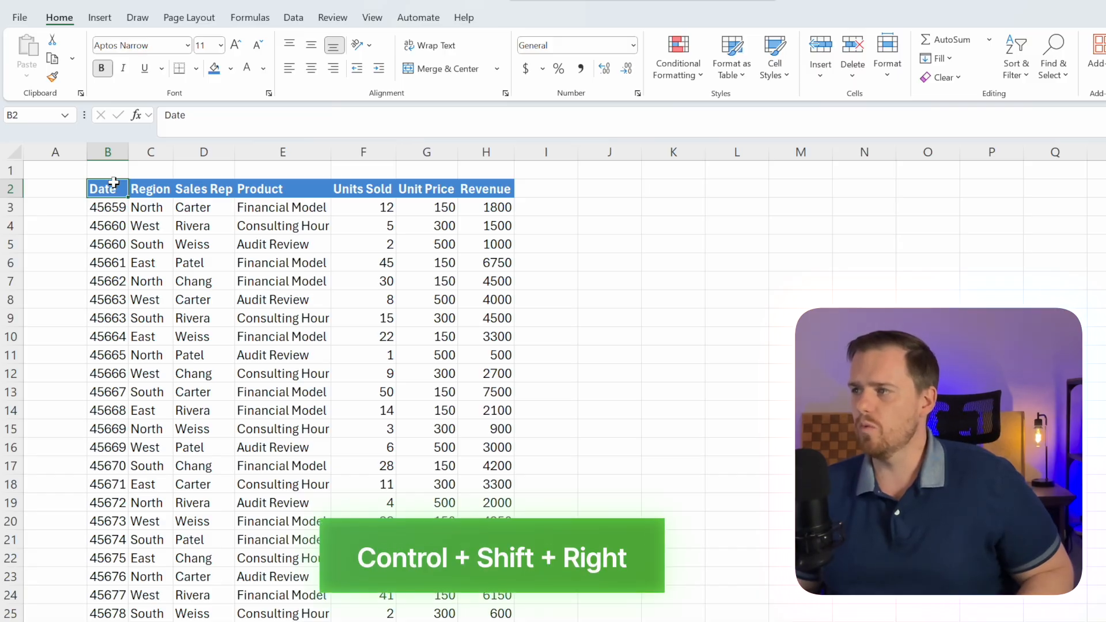
- Select the whole sales table from the Date header across to Revenue and down to the last data row
{"action": "key", "text": "ctrl+shift+Right"}
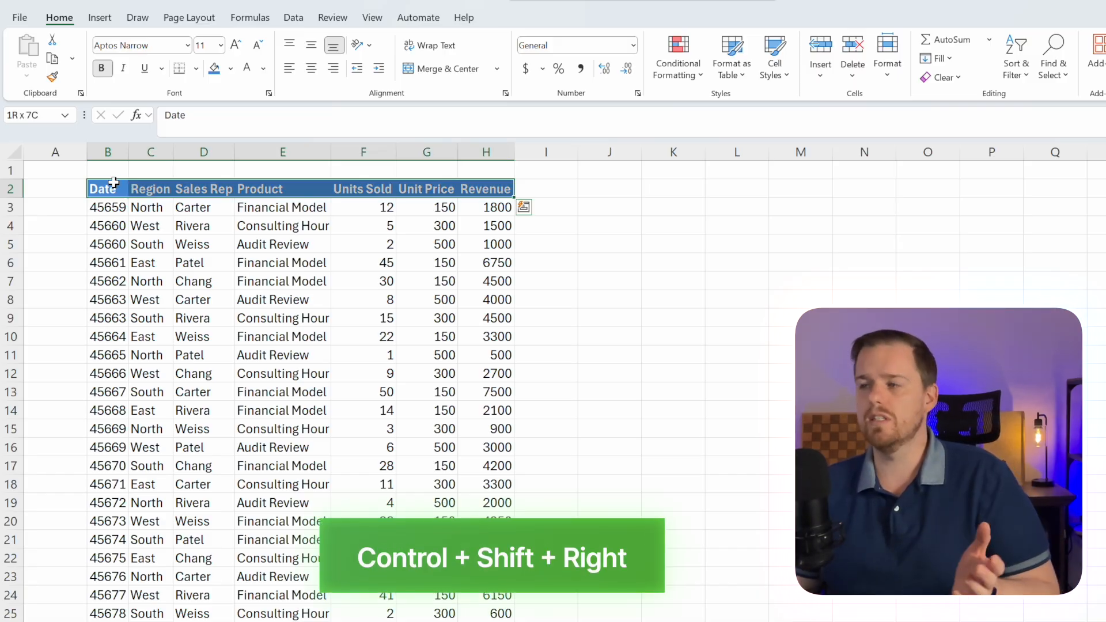
{"action": "key", "text": "ctrl+q"}
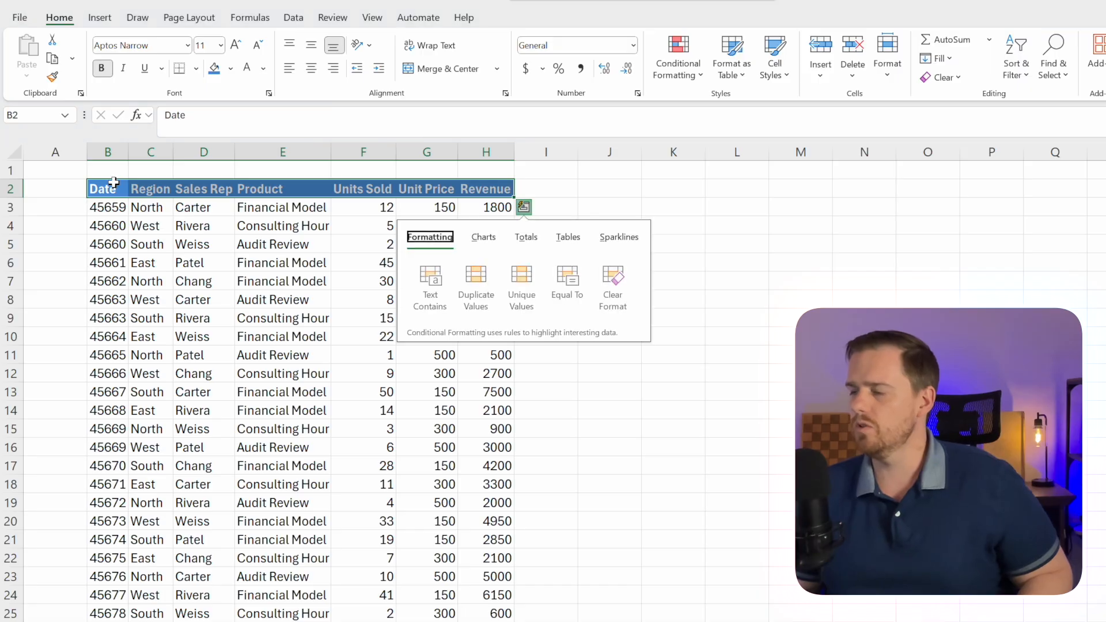
{"action": "key", "text": "Escape"}
{"action": "key", "text": "ctrl+shift+Down"}
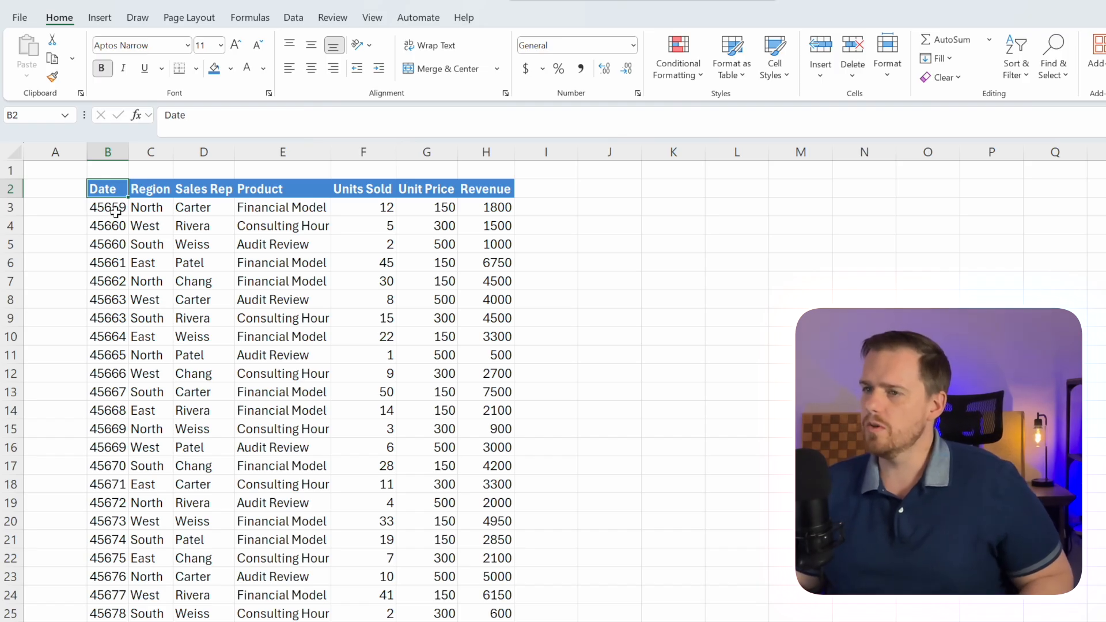
- Examine how the values in the first data rows are formatted, from the Date column across to Revenue
{"action": "key", "text": "Right"}
{"action": "key", "text": "Down"}
{"action": "key", "text": "Left"}
{"action": "key", "text": "Right"}
{"action": "key", "text": "Right"}
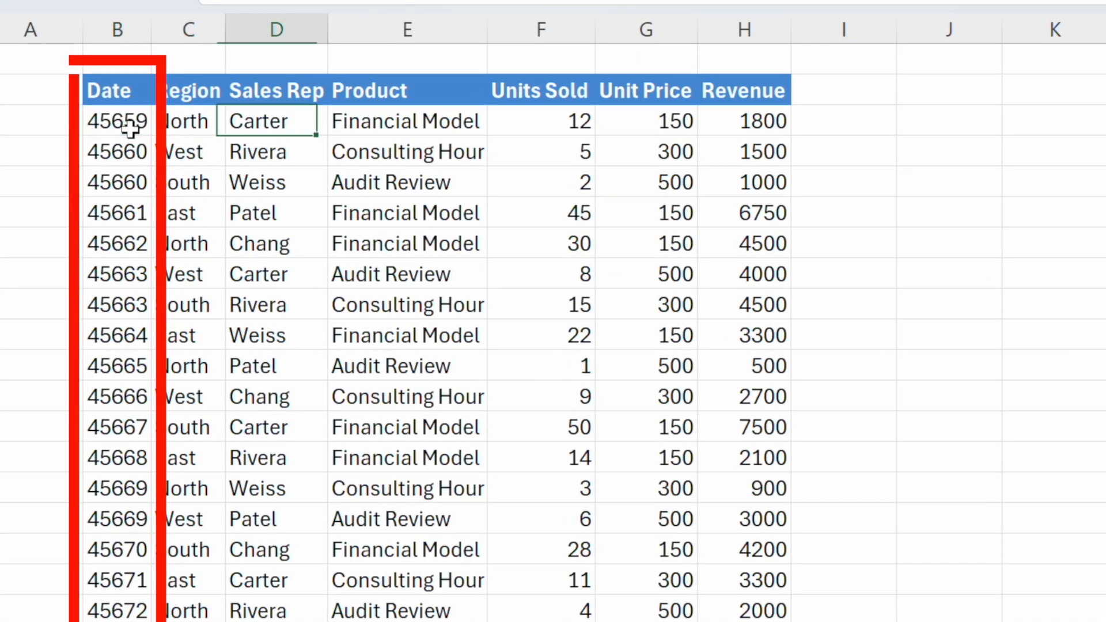
{"action": "key", "text": "Right"}
{"action": "key", "text": "Right"}
{"action": "key", "text": "Right"}
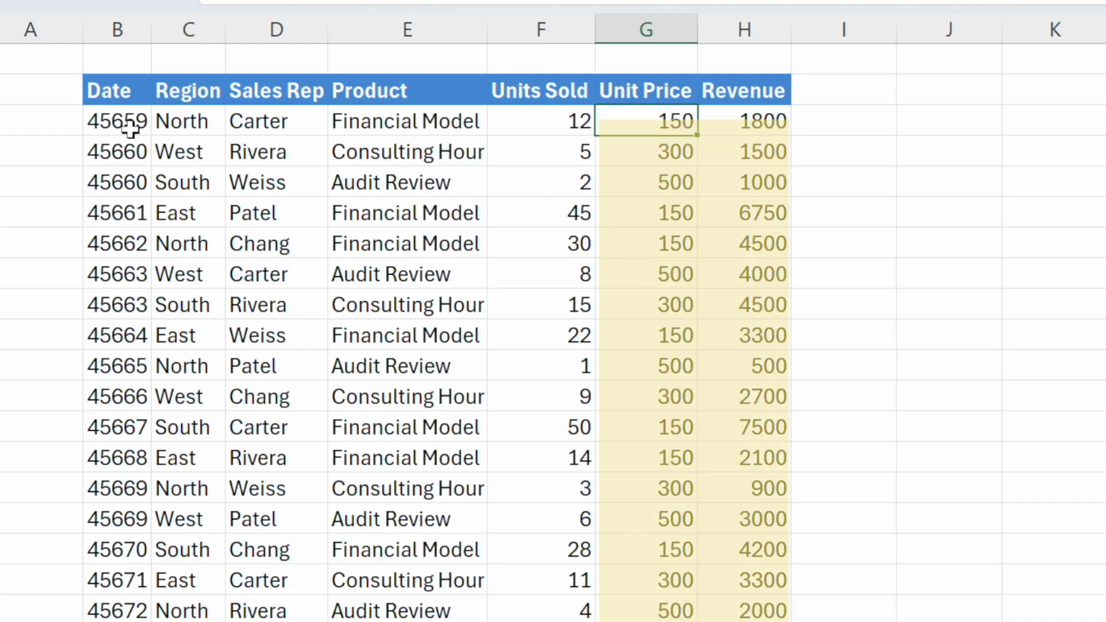
{"action": "key", "text": "Right"}
{"action": "key", "text": "Down"}
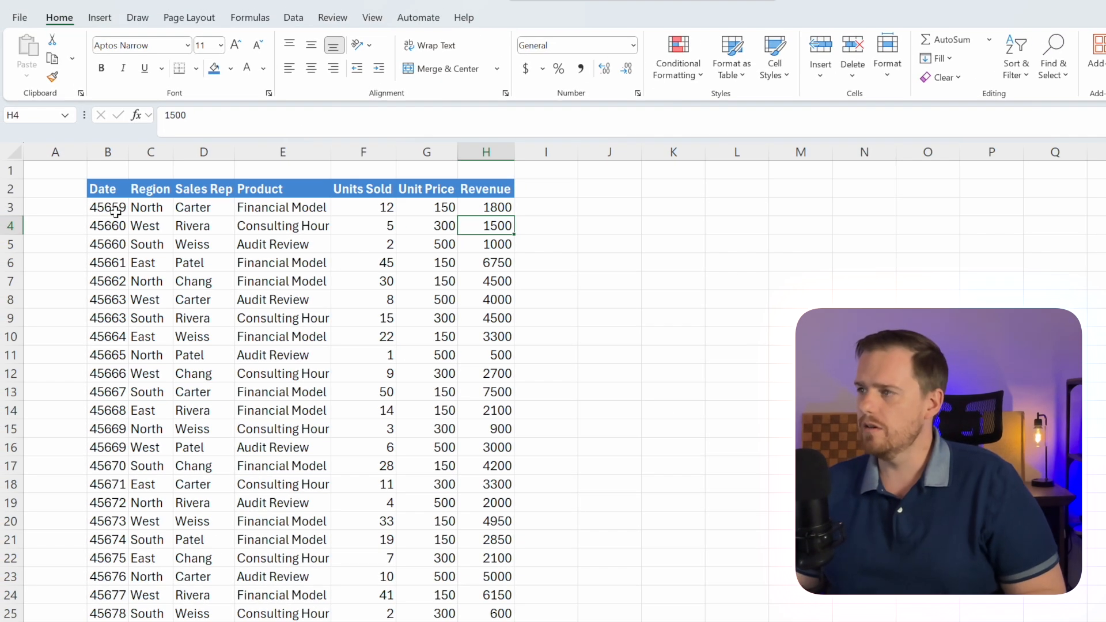
{"action": "key", "text": "Up"}
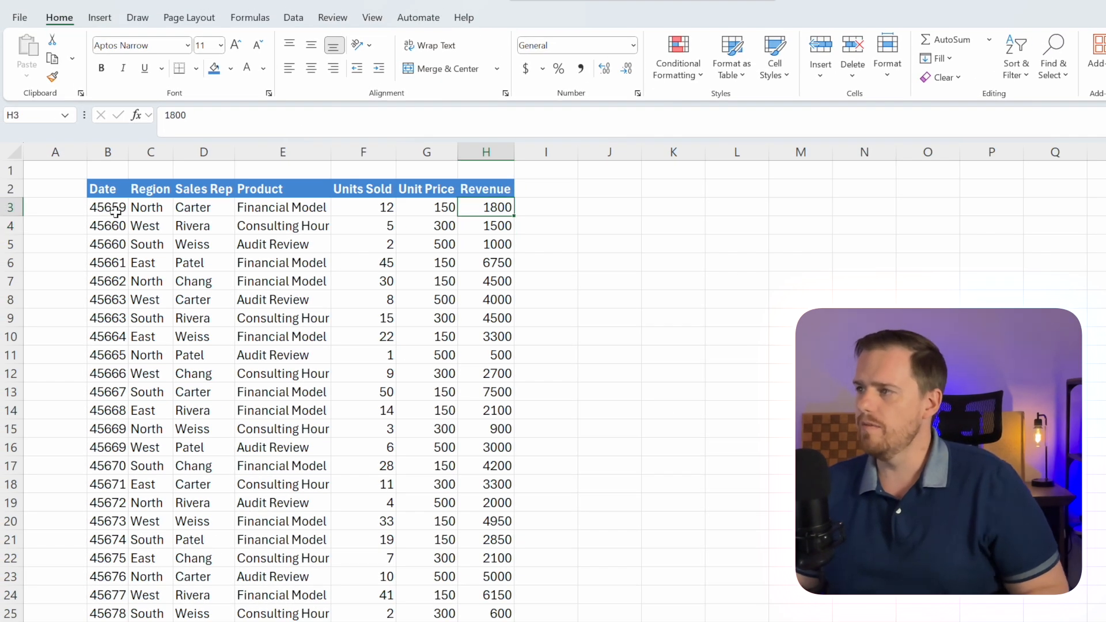
{"action": "key", "text": "Left"}
{"action": "key", "text": "Left"}
{"action": "key", "text": "Left"}
{"action": "key", "text": "Left"}
{"action": "key", "text": "Left"}
- Format the entire Revenue column as Accounting with a dollar sign and no decimal places
{"action": "left_click", "coordinate": [464, 153]}
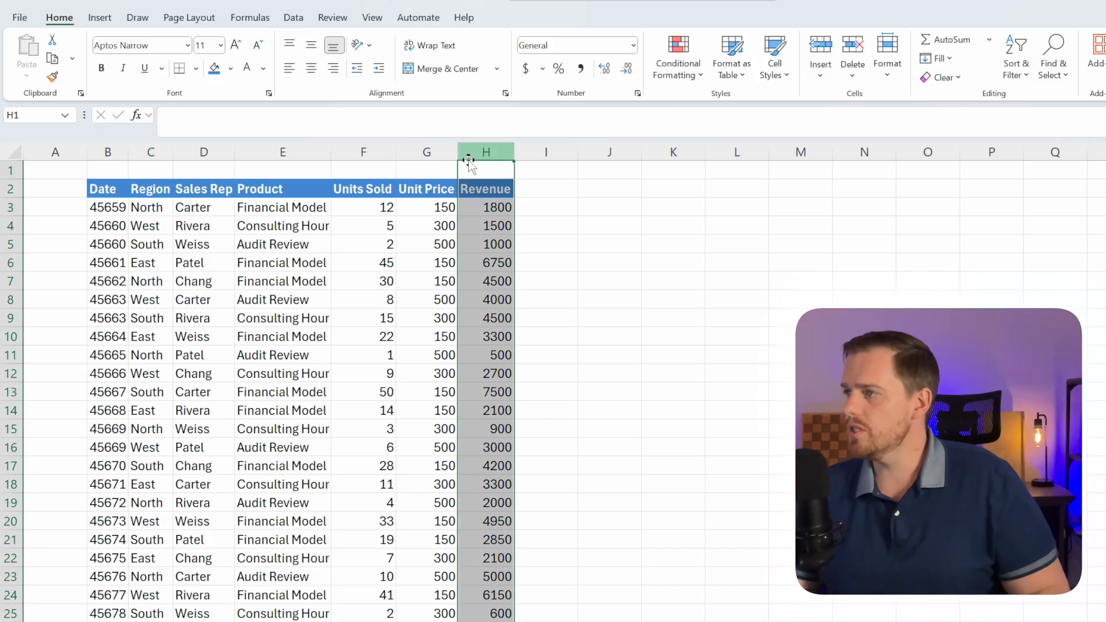
{"action": "left_click", "coordinate": [524, 73]}
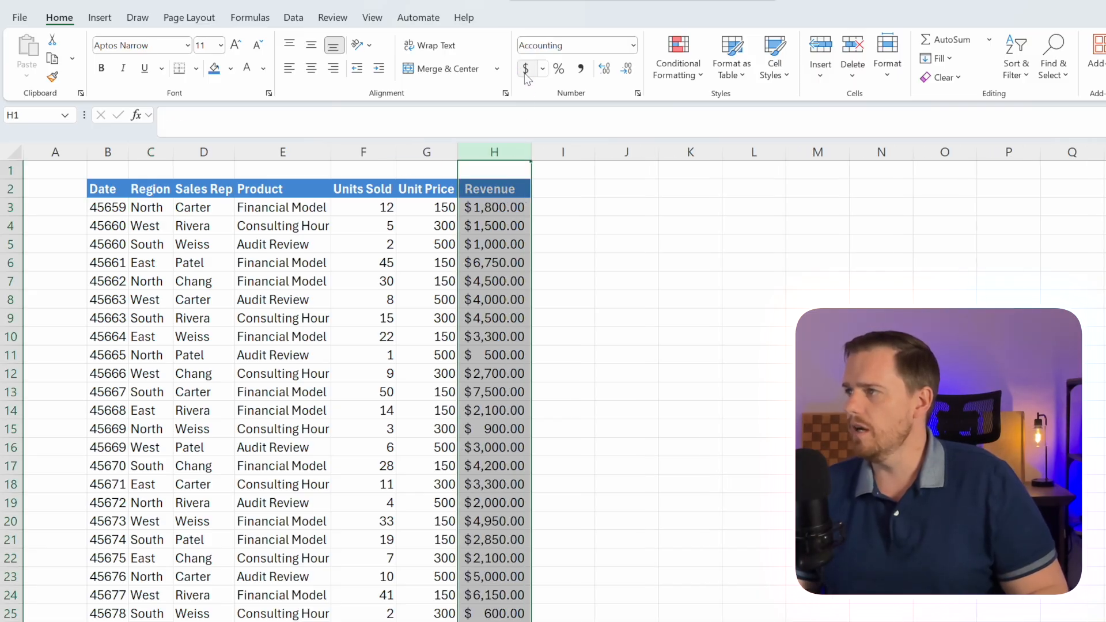
{"action": "left_click", "coordinate": [629, 75]}
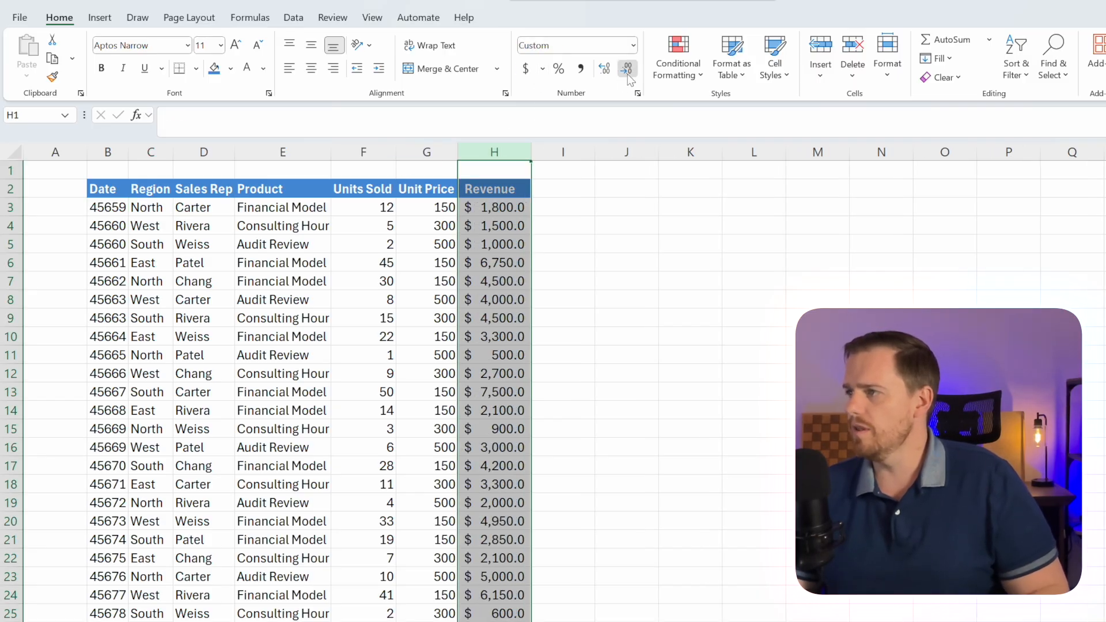
{"action": "left_click", "coordinate": [629, 75]}
{"action": "left_click", "coordinate": [425, 241]}
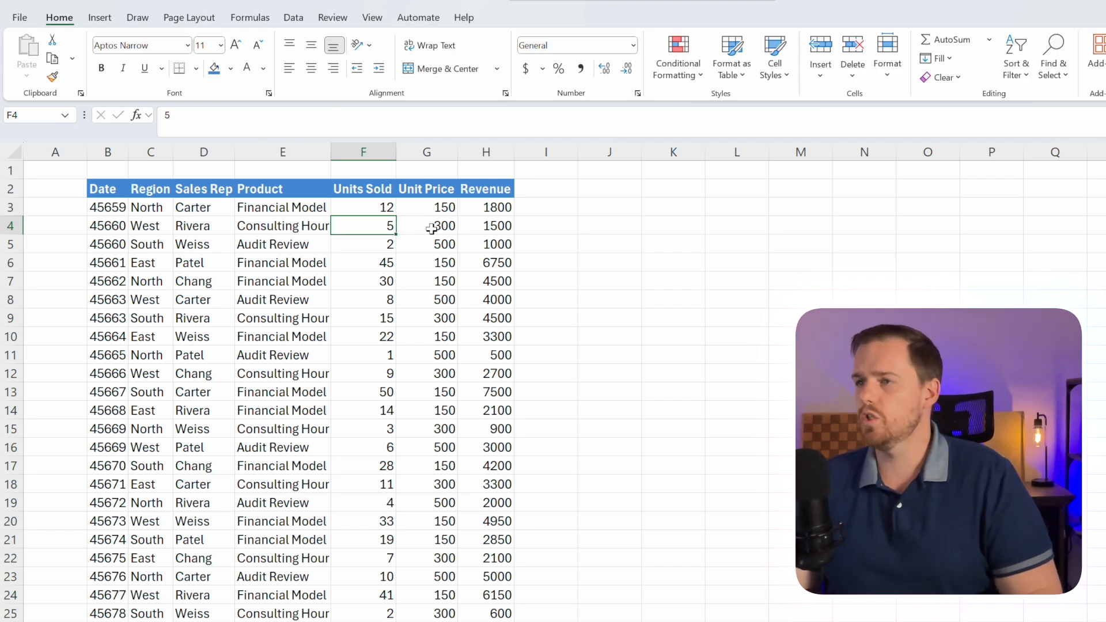
- Apply the Number format with thousands separators and two decimals to the Revenue values from H3 down to the last row
{"action": "key", "text": "Right"}
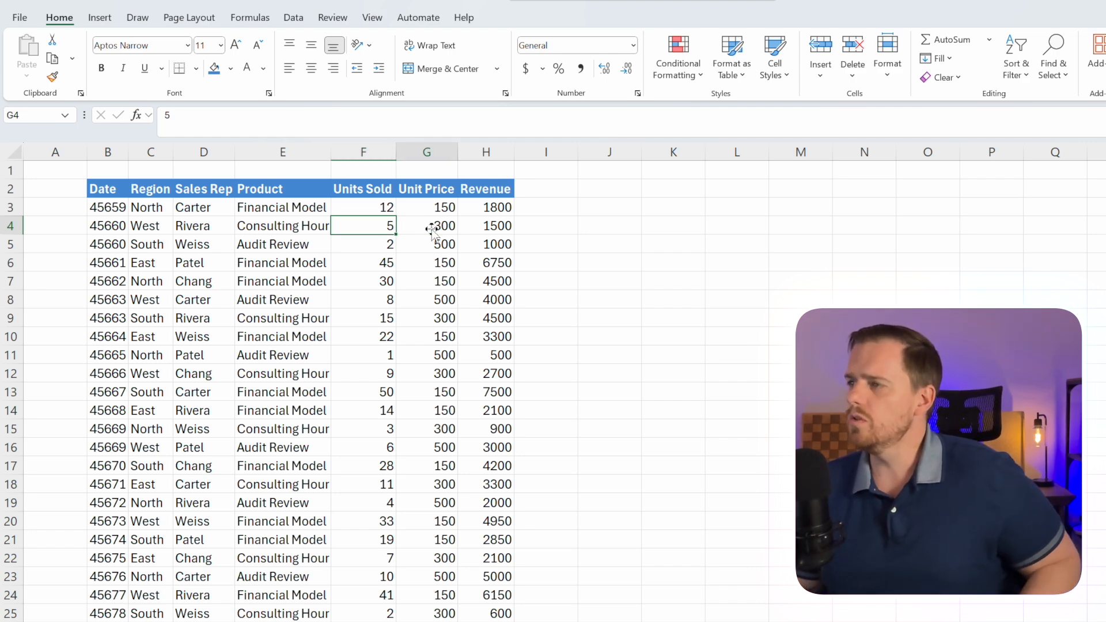
{"action": "key", "text": "Up"}
{"action": "key", "text": "Right"}
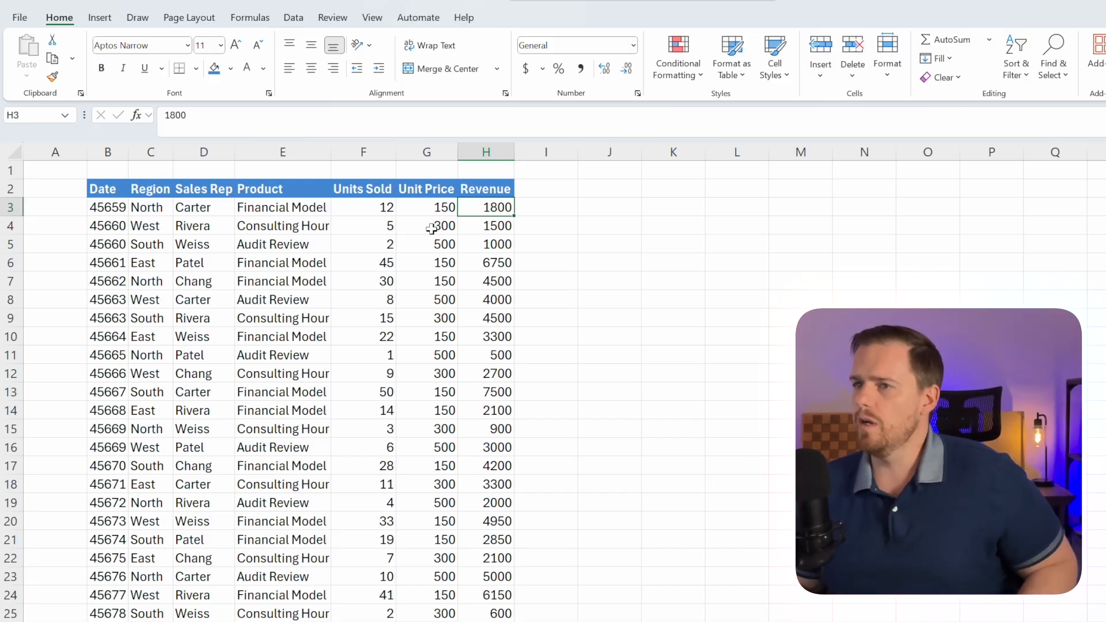
{"action": "key", "text": "ctrl+shift+Down"}
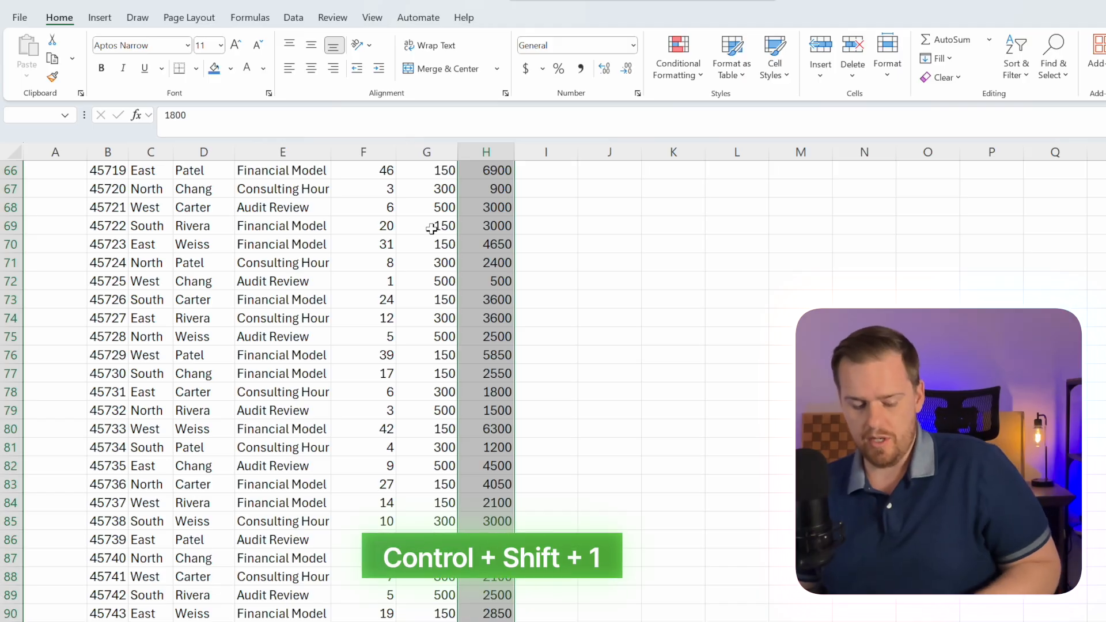
{"action": "key", "text": "ctrl+shift+1"}
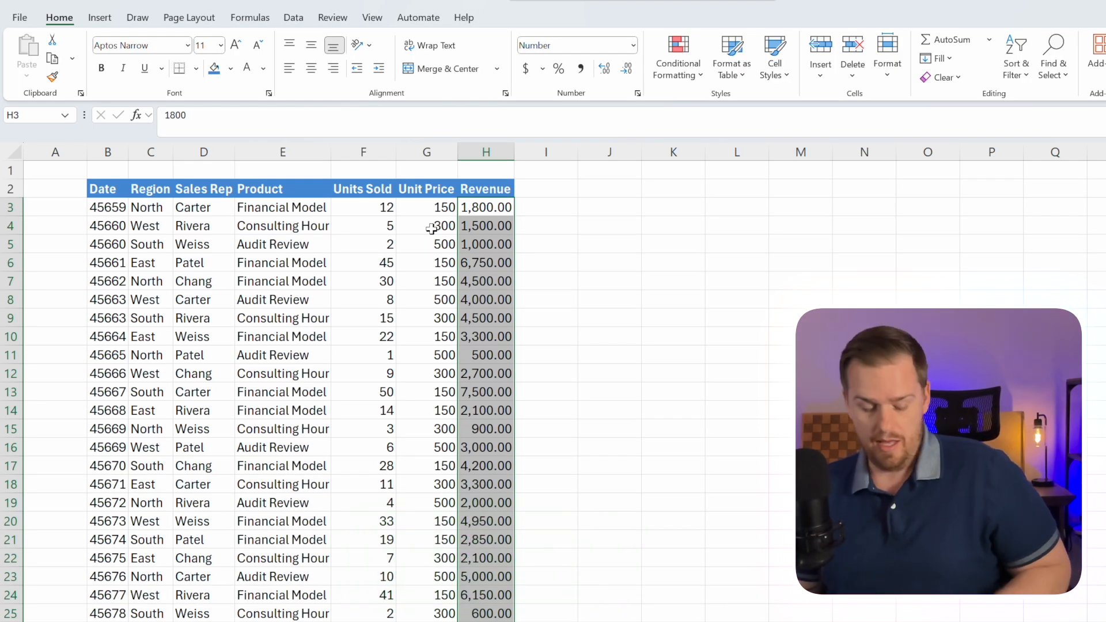
- Reduce the selected Revenue values to zero decimal places
{"action": "key", "text": "alt"}
{"action": "key", "text": "h"}
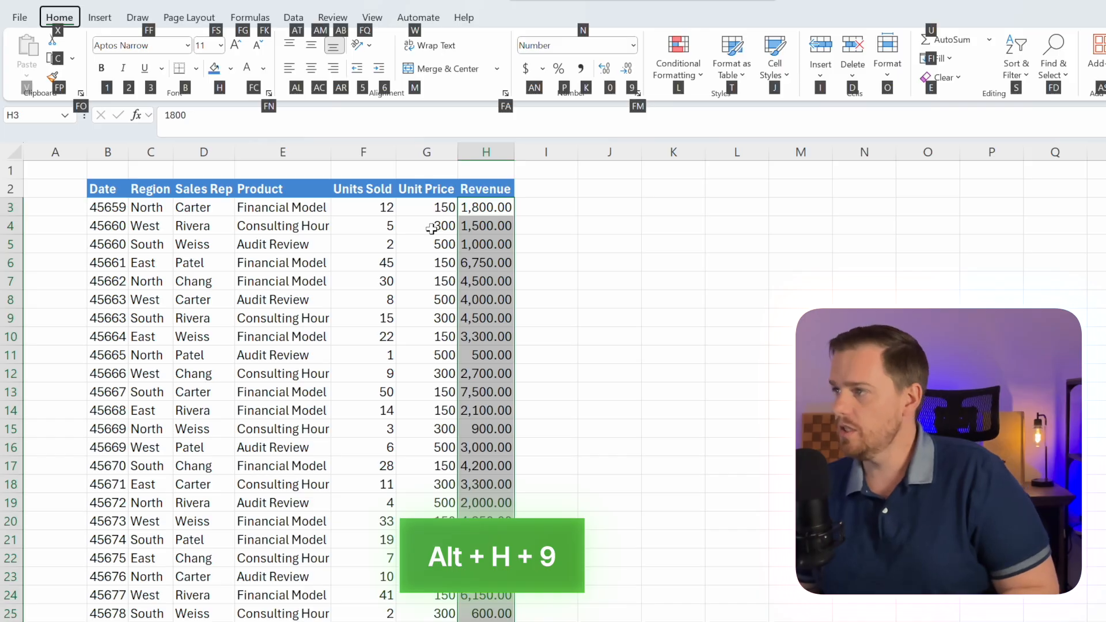
{"action": "key", "text": "9"}
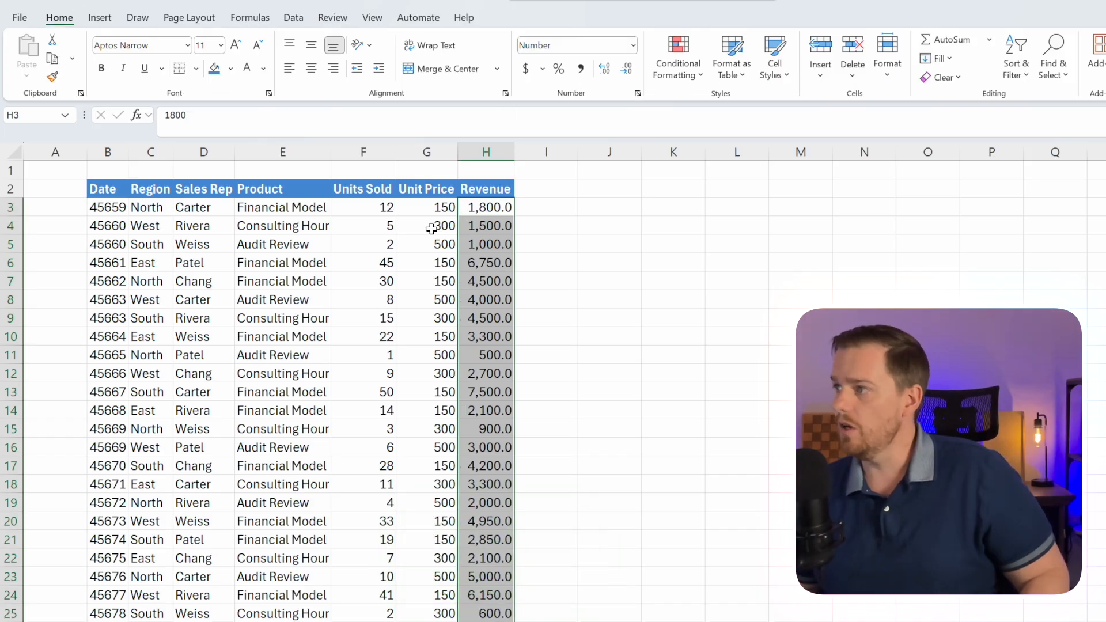
{"action": "key", "text": "alt"}
{"action": "key", "text": "h"}
{"action": "key", "text": "9"}
- Format the values in the Date column, from B3 down to the last row, as day-month-year dates
{"action": "key", "text": "Left"}
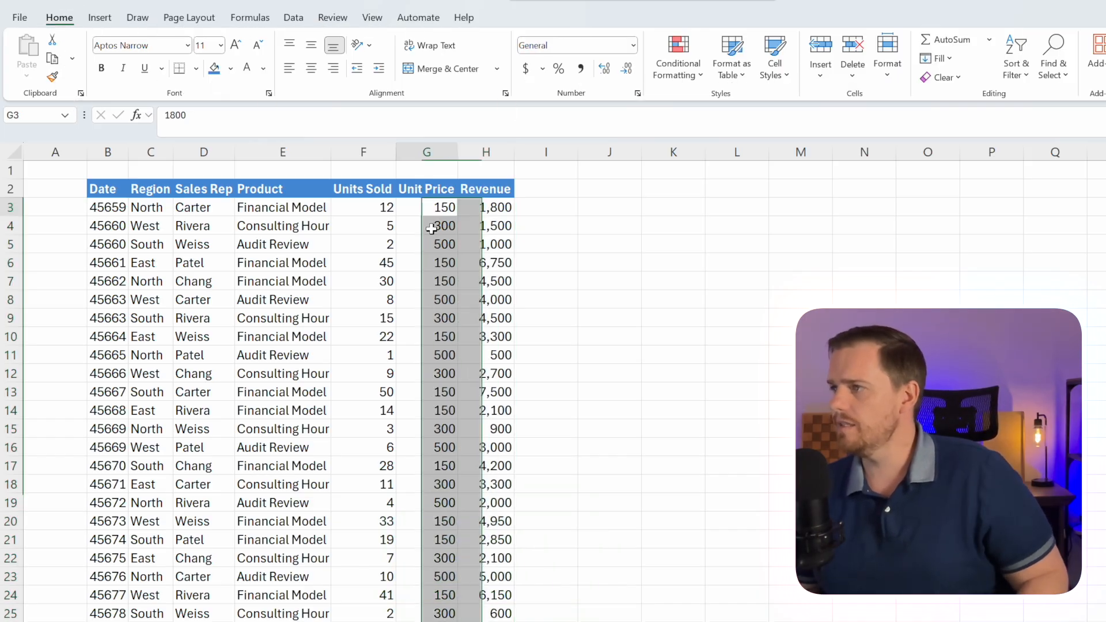
{"action": "key", "text": "Left"}
{"action": "key", "text": "Left"}
{"action": "key", "text": "Left"}
{"action": "key", "text": "Left"}
{"action": "key", "text": "Left"}
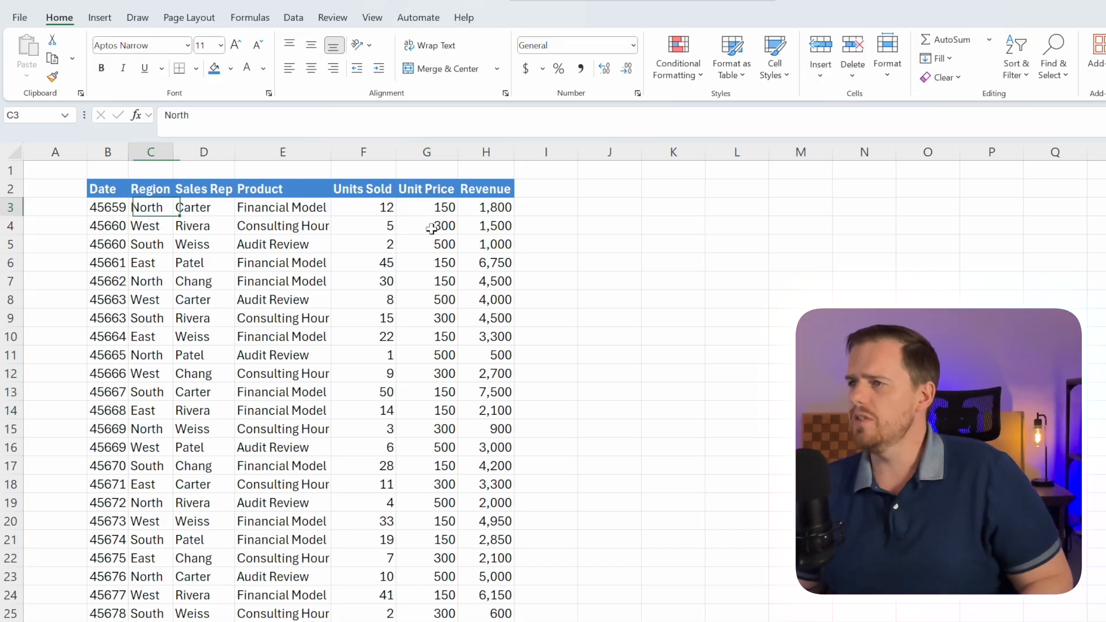
{"action": "key", "text": "ctrl+shift+Down"}
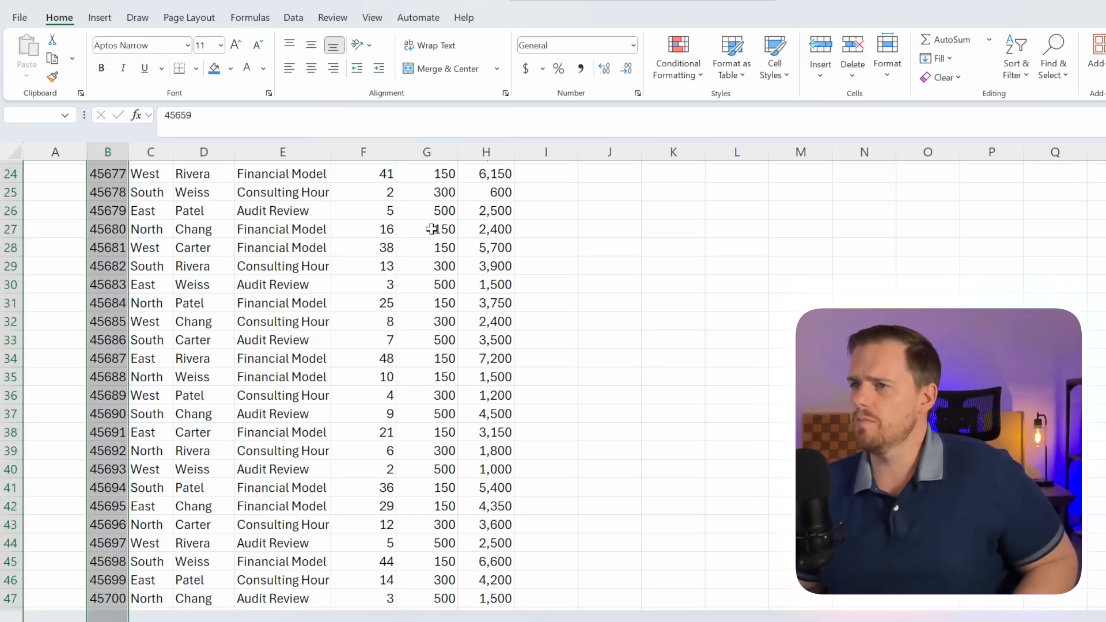
{"action": "key", "text": "ctrl+shift+3"}
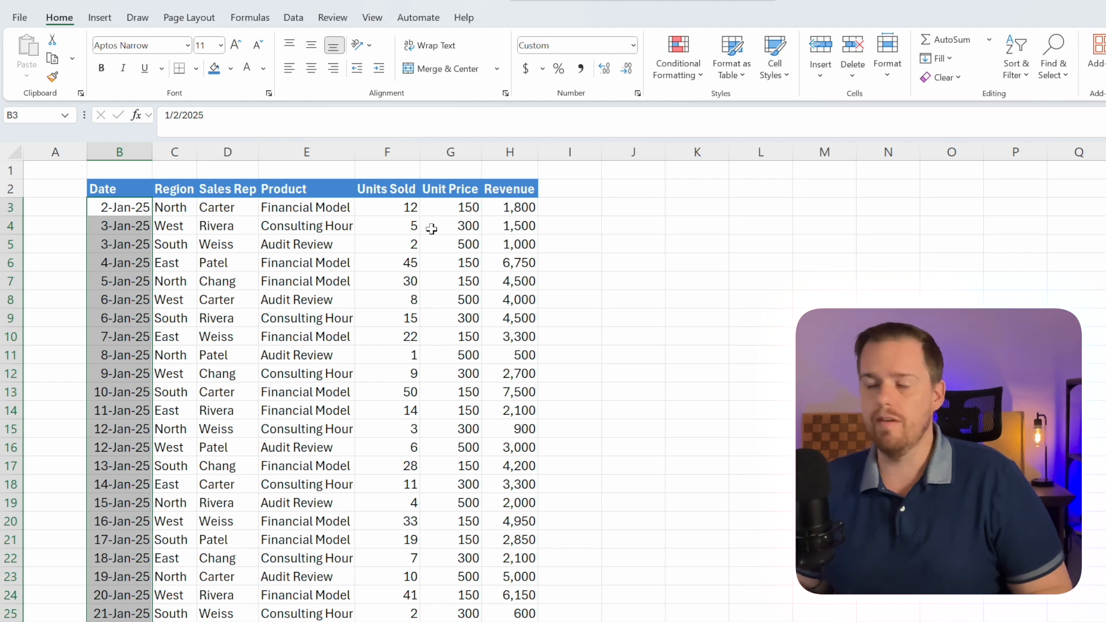
- Apply the Currency format with a dollar sign to the Revenue values from H3 down to the last row
{"action": "key", "text": "Right"}
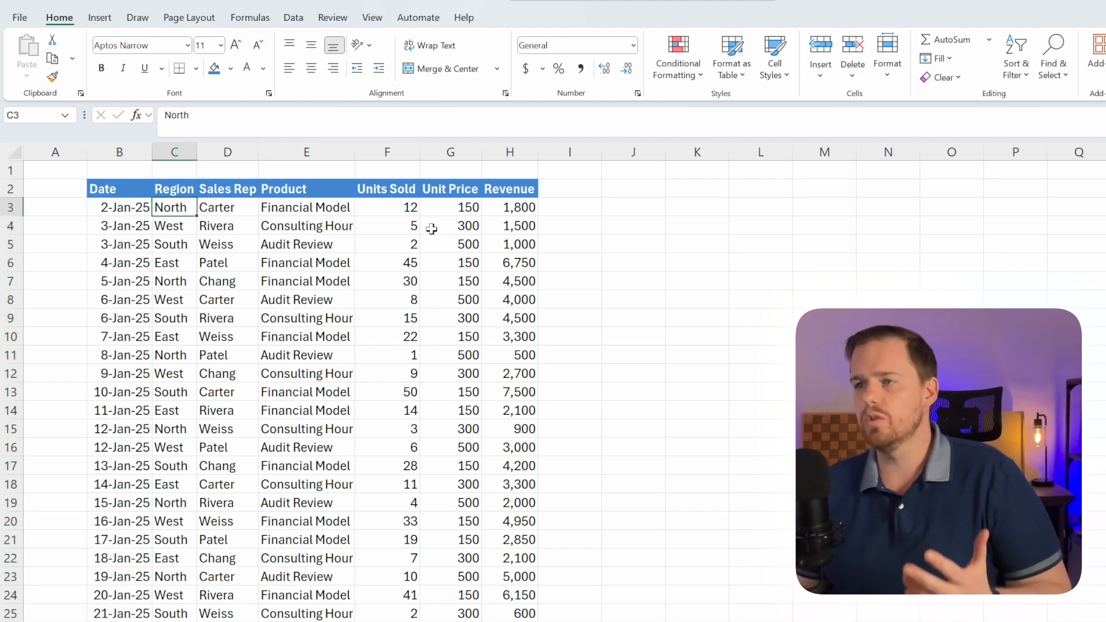
{"action": "key", "text": "ctrl+Right"}
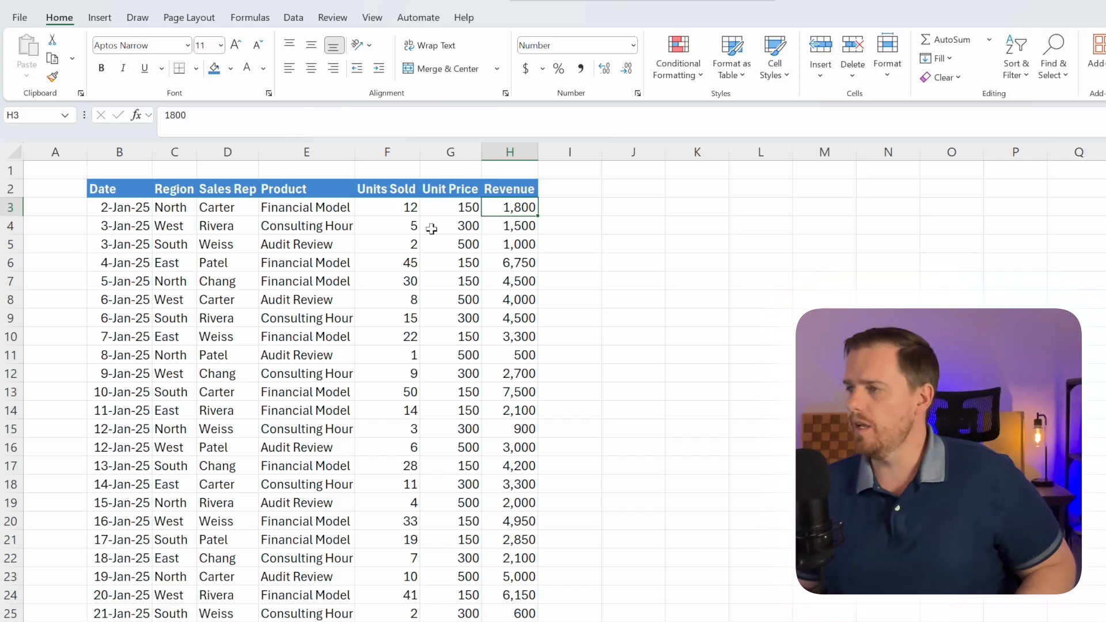
{"action": "key", "text": "ctrl+shift+Down"}
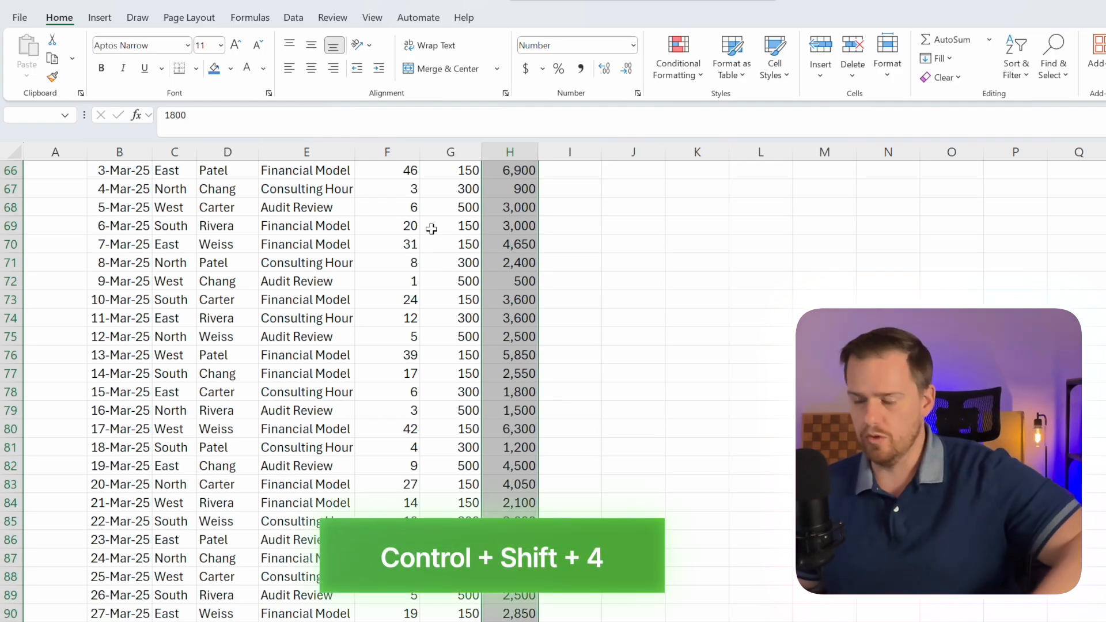
{"action": "key", "text": "ctrl+shift+4"}
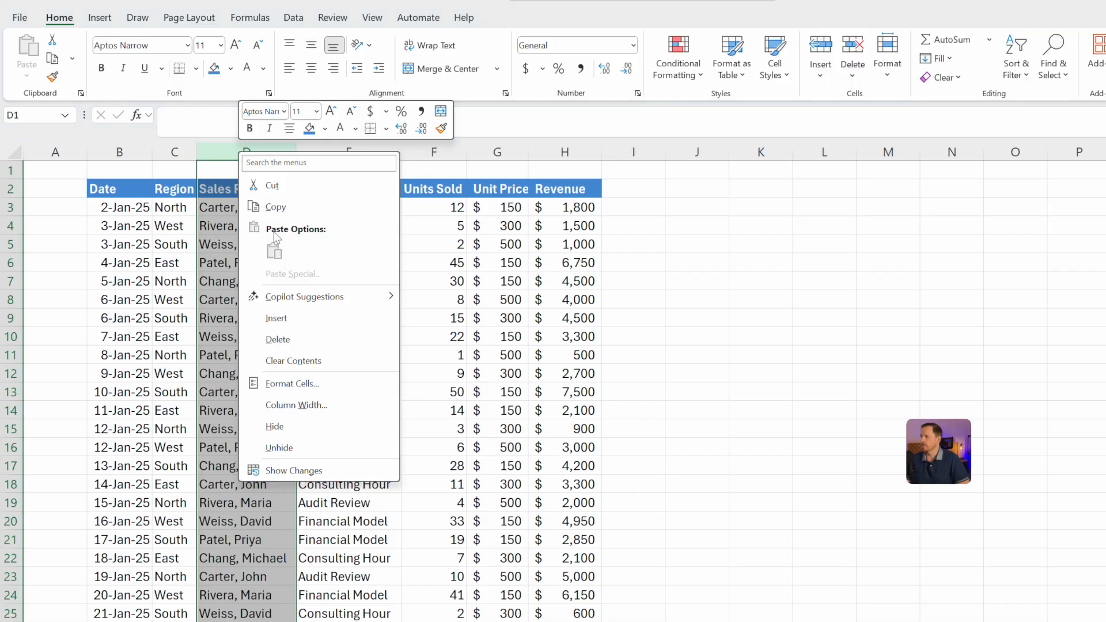
- Insert a blank column before Sales Rep and enter the first sales rep's first name in D3
{"action": "left_click", "coordinate": [288, 315]}
{"action": "left_click", "coordinate": [220, 205]}
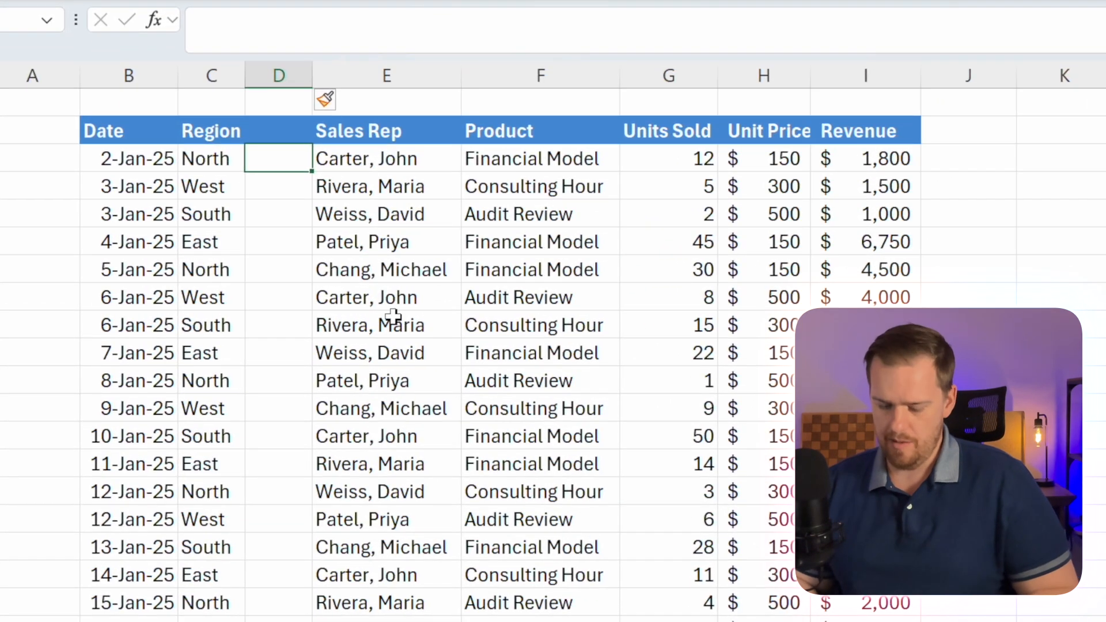
{"action": "type", "text": "John"}
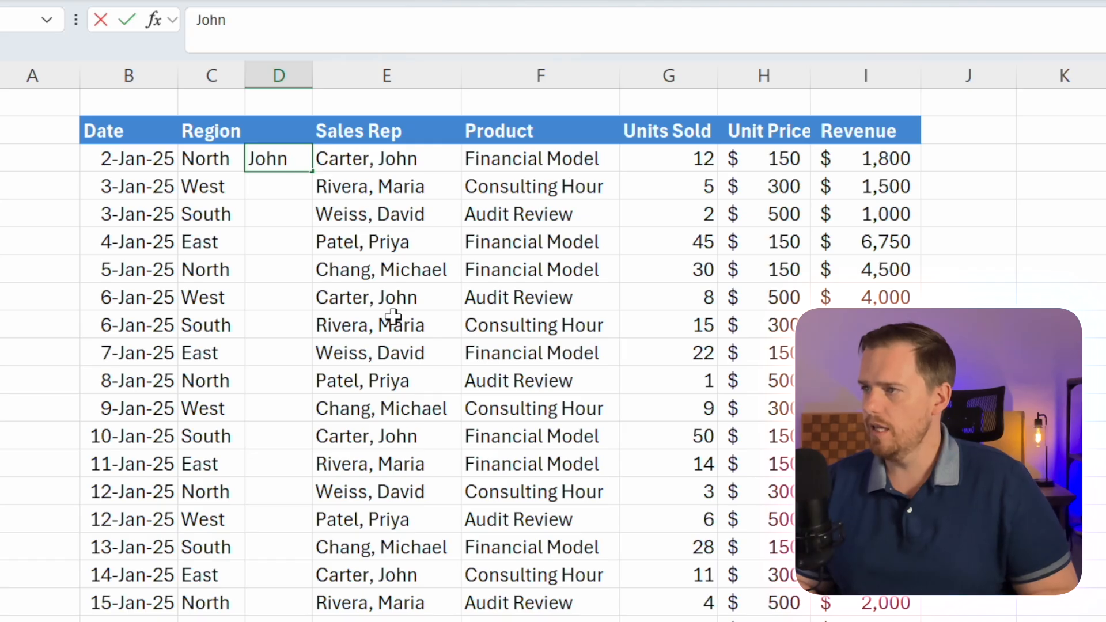
{"action": "key", "text": "Return"}
- Title the new column First Name in its header cell D2
{"action": "key", "text": "Up"}
{"action": "key", "text": "Up"}
{"action": "type", "text": "First"}
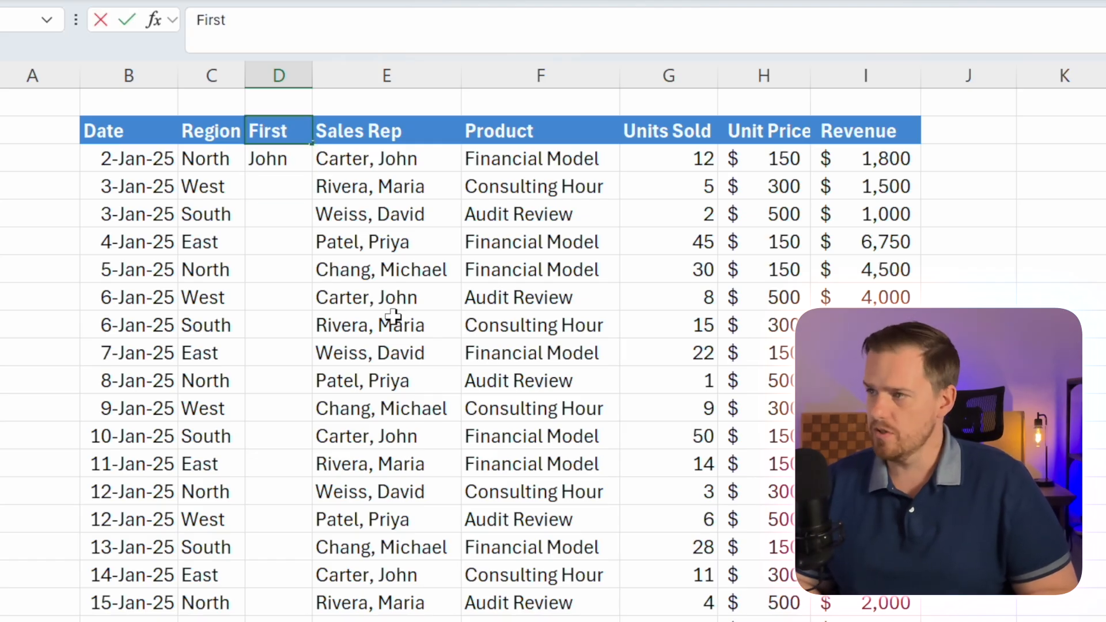
{"action": "type", "text": " Name"}
{"action": "key", "text": "Return"}
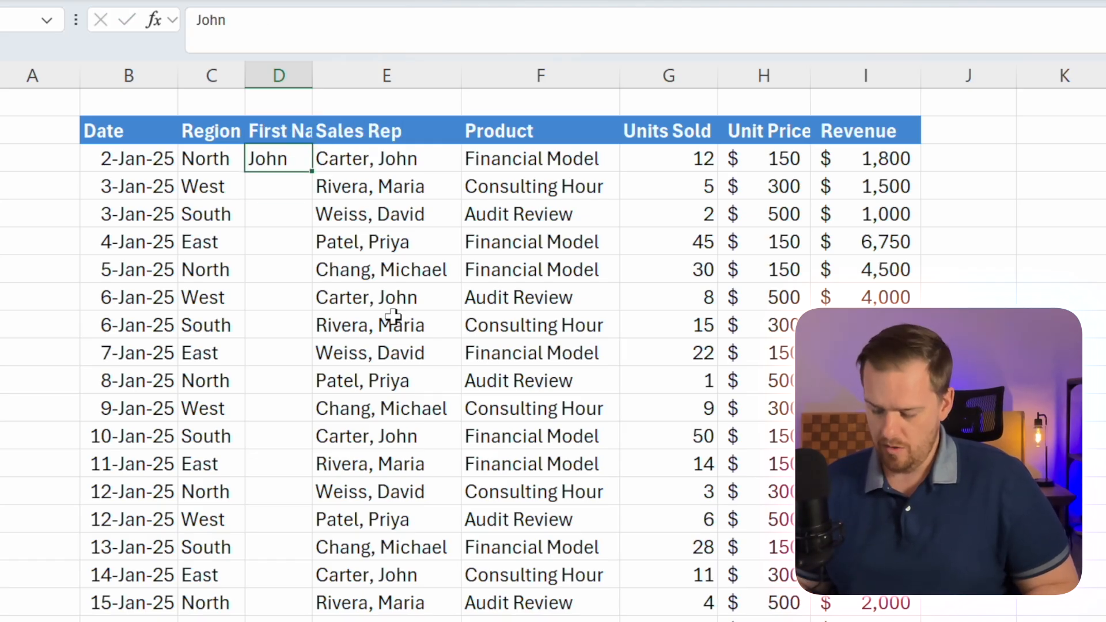
- Flash Fill the remaining first names down column D and autofit the column's width
{"action": "key", "text": "ctrl+e"}
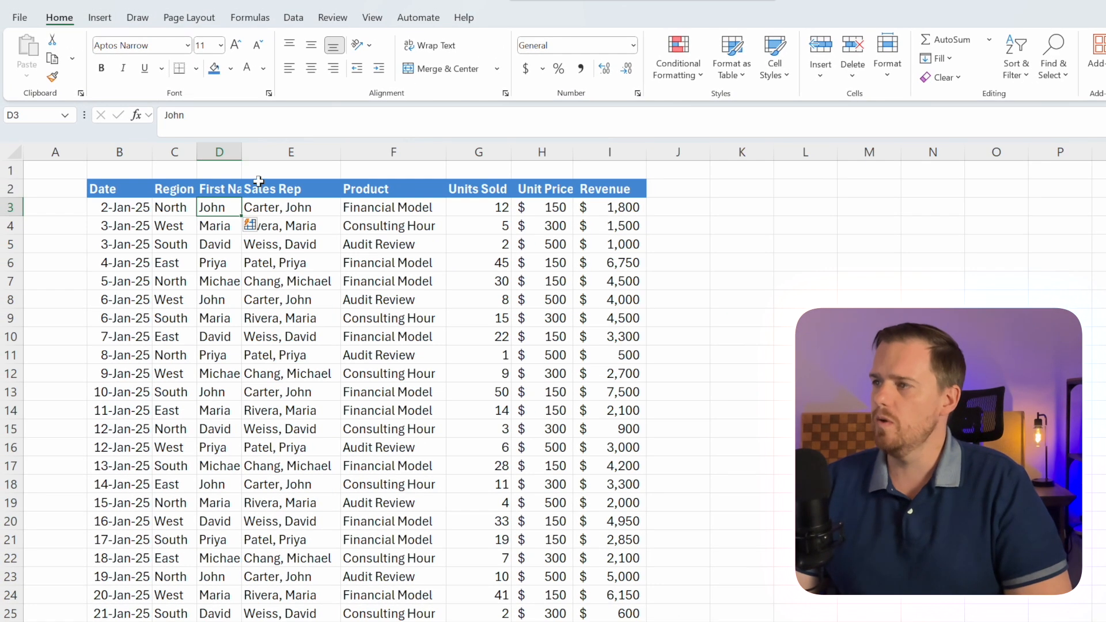
{"action": "double_click", "coordinate": [313, 76]}
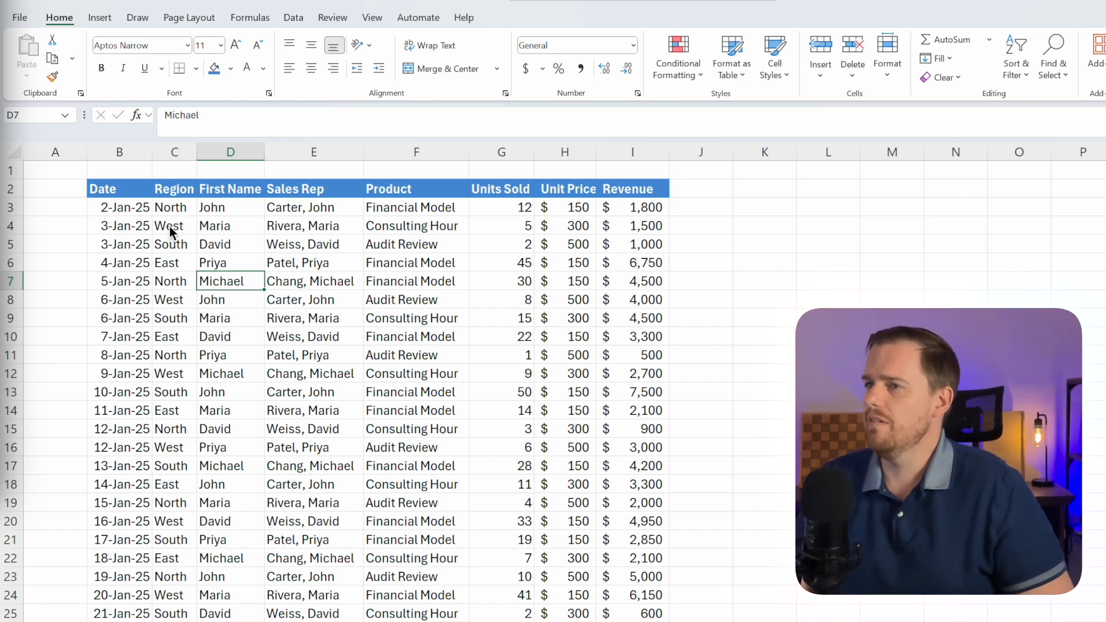
- Convert the whole data range B2:I103 into an Excel table with headers
{"action": "left_click", "coordinate": [170, 227]}
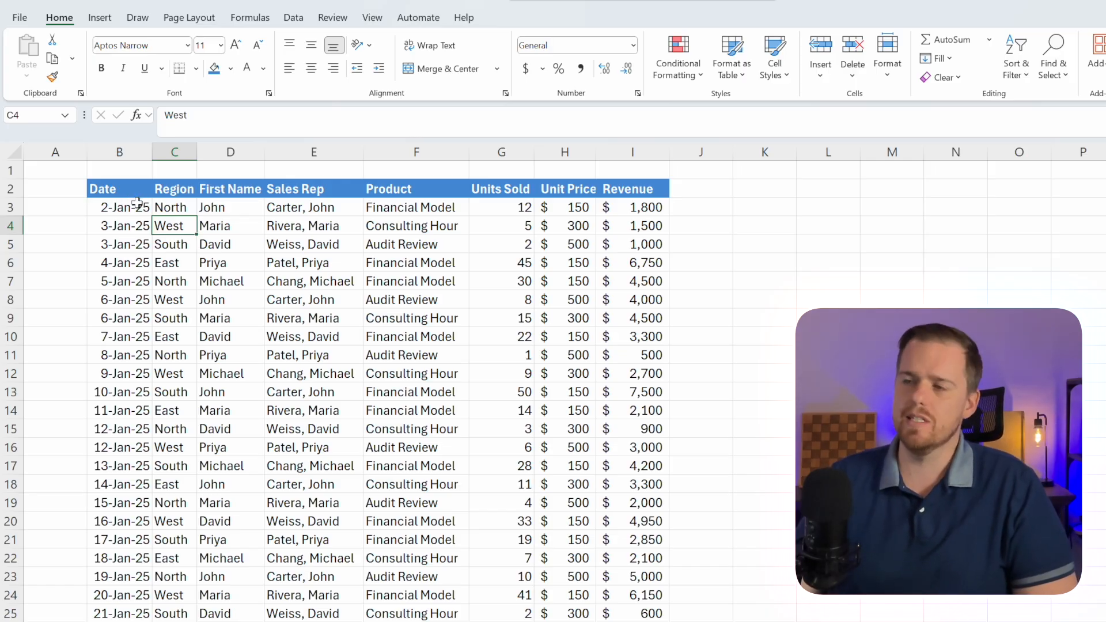
{"action": "key", "text": "Left"}
{"action": "key", "text": "Left"}
{"action": "key", "text": "Up"}
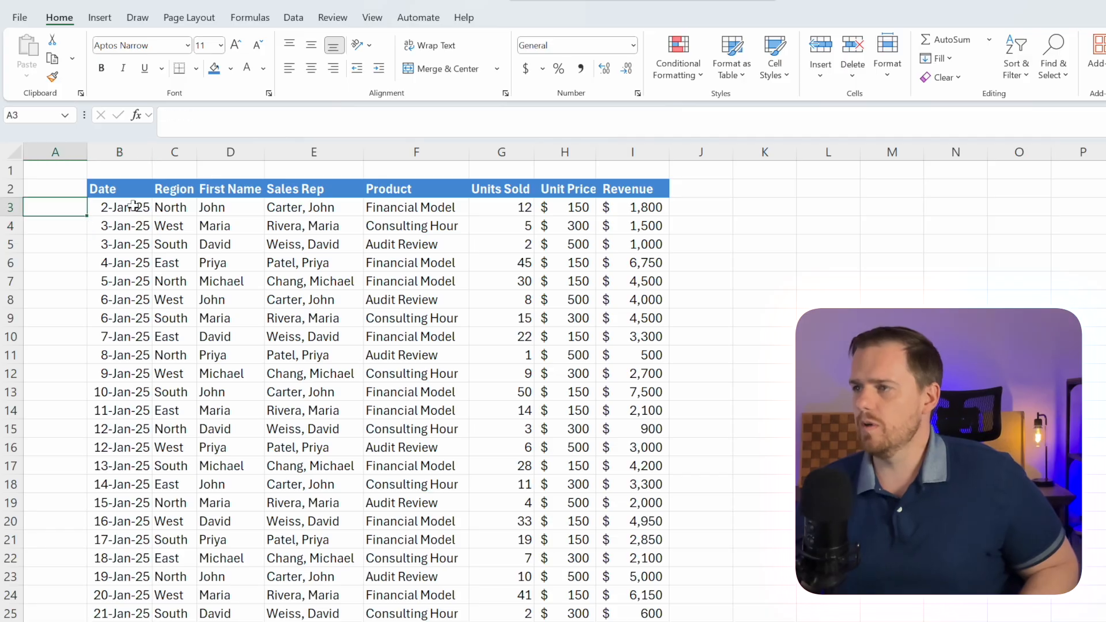
{"action": "key", "text": "Right"}
{"action": "key", "text": "Up"}
{"action": "key", "text": "ctrl+shift+Right"}
{"action": "key", "text": "ctrl+shift+Down"}
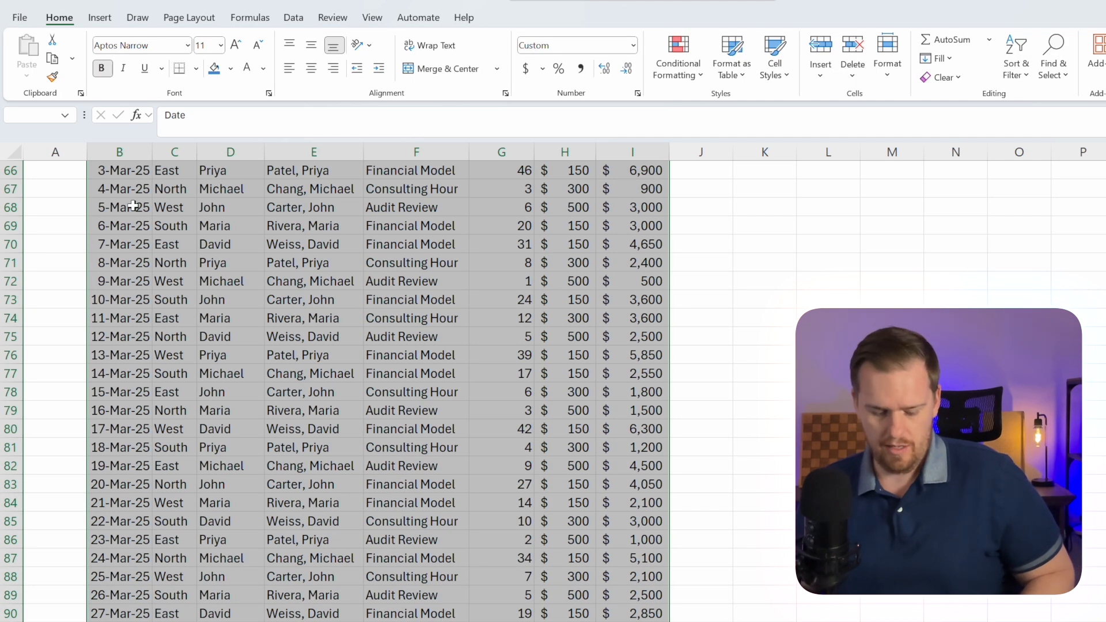
{"action": "key", "text": "ctrl+t"}
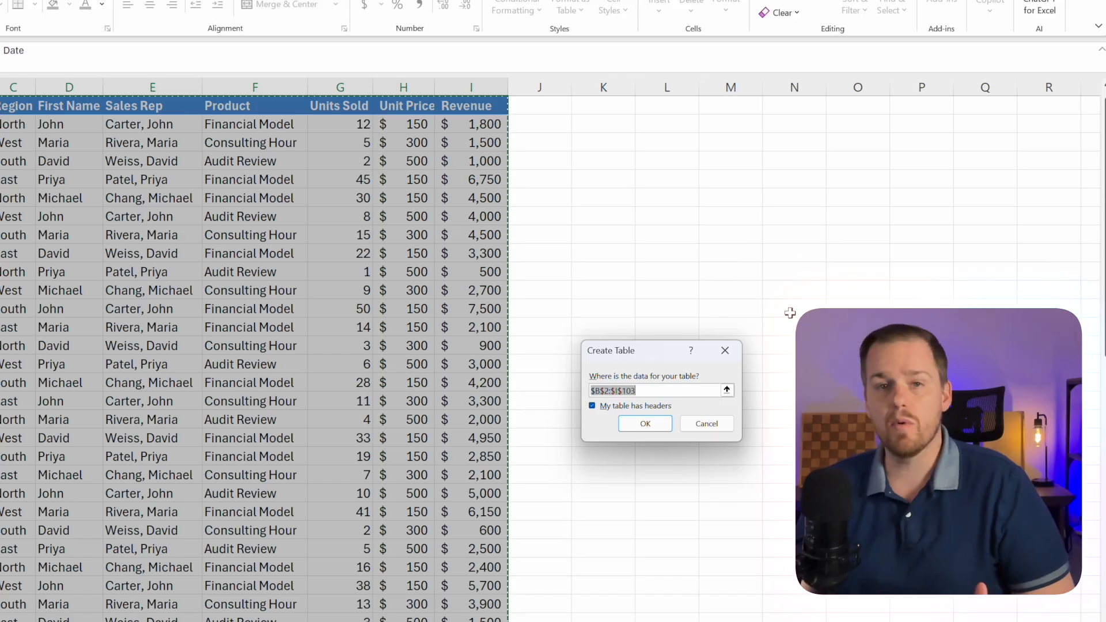
{"action": "left_click", "coordinate": [644, 427]}
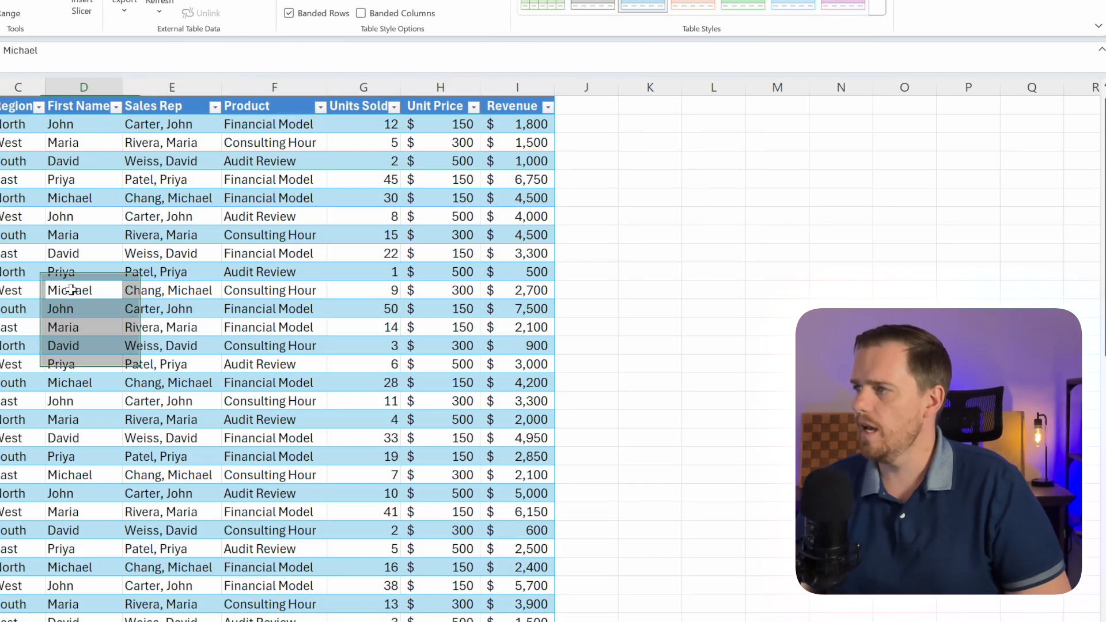
{"action": "left_click", "coordinate": [221, 208]}
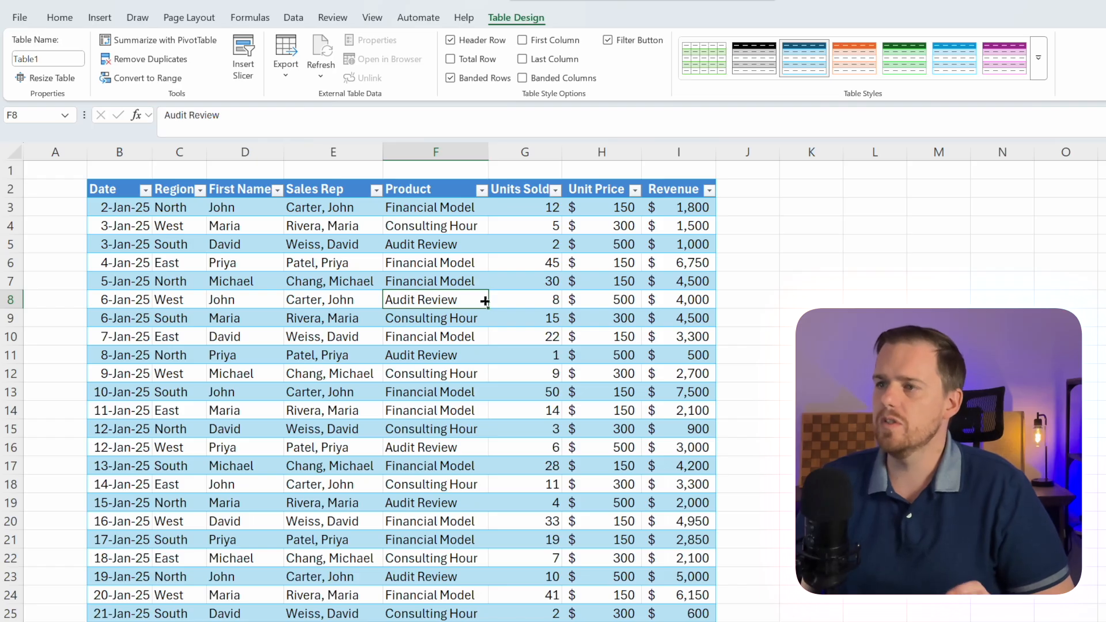
- Add a calculated column beside Revenue by entering =[@[Units Sold]]*[@[Unit Price]] in J3
{"action": "left_click", "coordinate": [725, 211]}
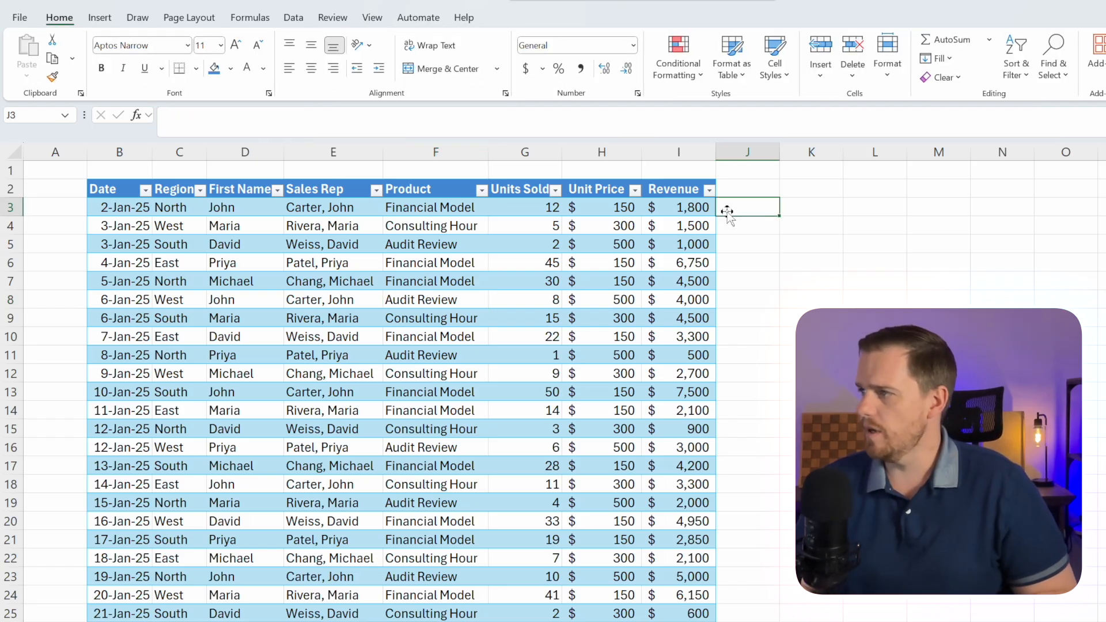
{"action": "type", "text": "="}
{"action": "key", "text": "Left"}
{"action": "key", "text": "Left"}
{"action": "key", "text": "Left"}
{"action": "type", "text": "*"}
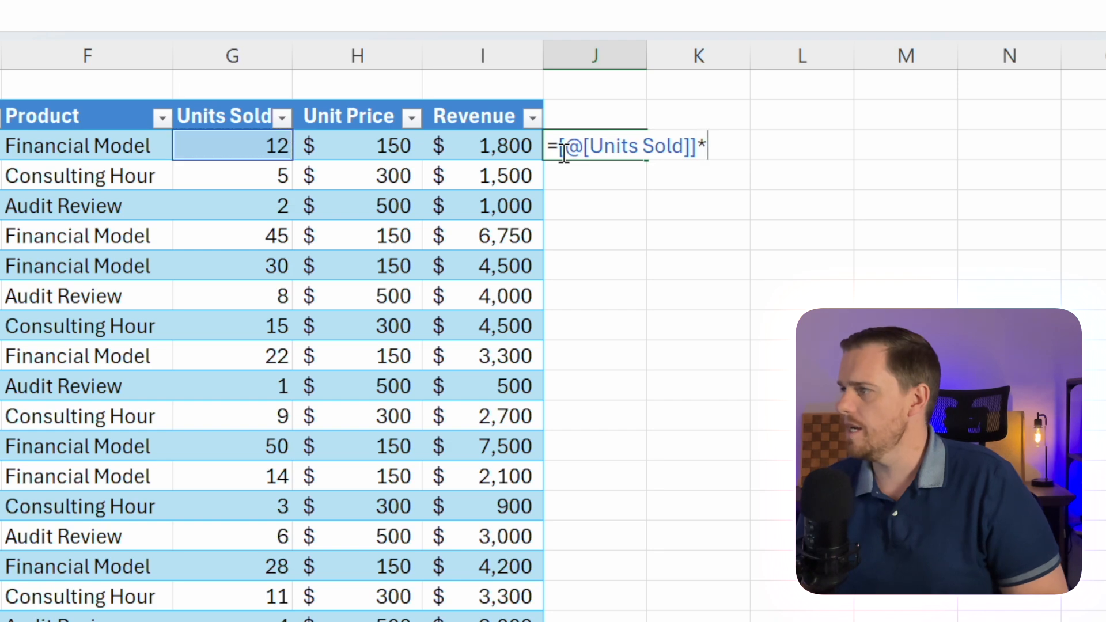
{"action": "key", "text": "Left"}
{"action": "key", "text": "Left"}
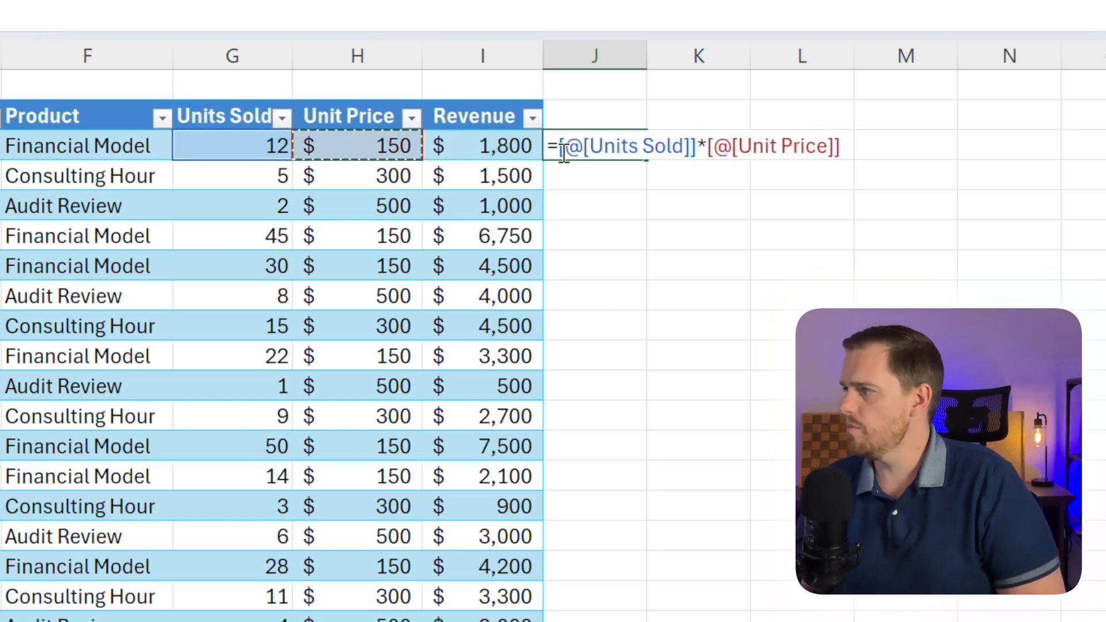
{"action": "key", "text": "Return"}
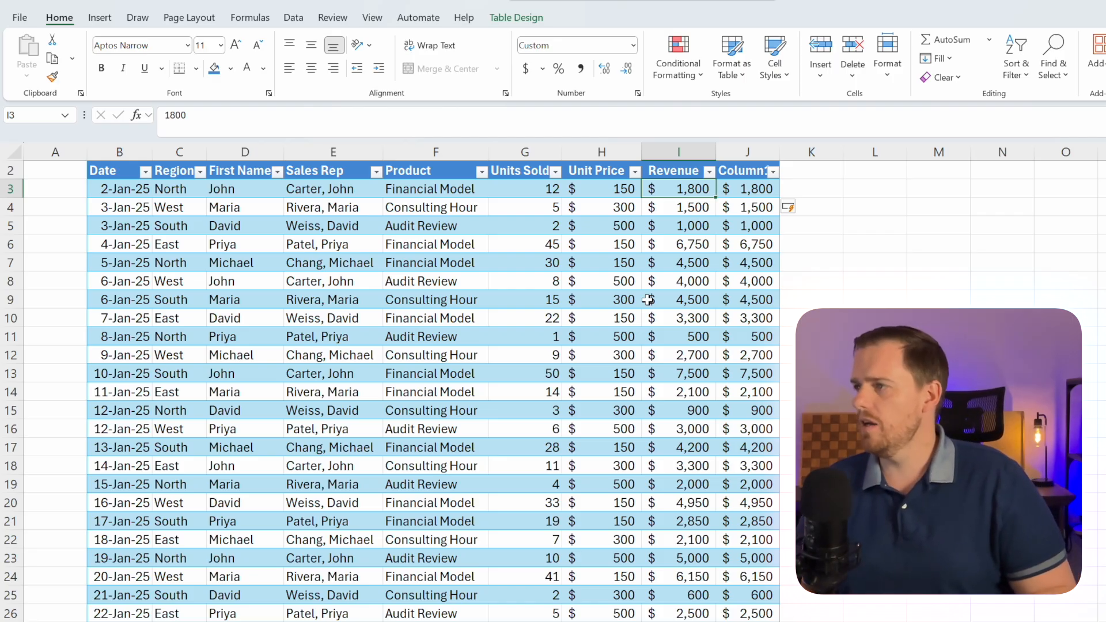
- Total the Revenue column in I104 with a SUM formula over I3:I103
{"action": "key", "text": "ctrl+Down"}
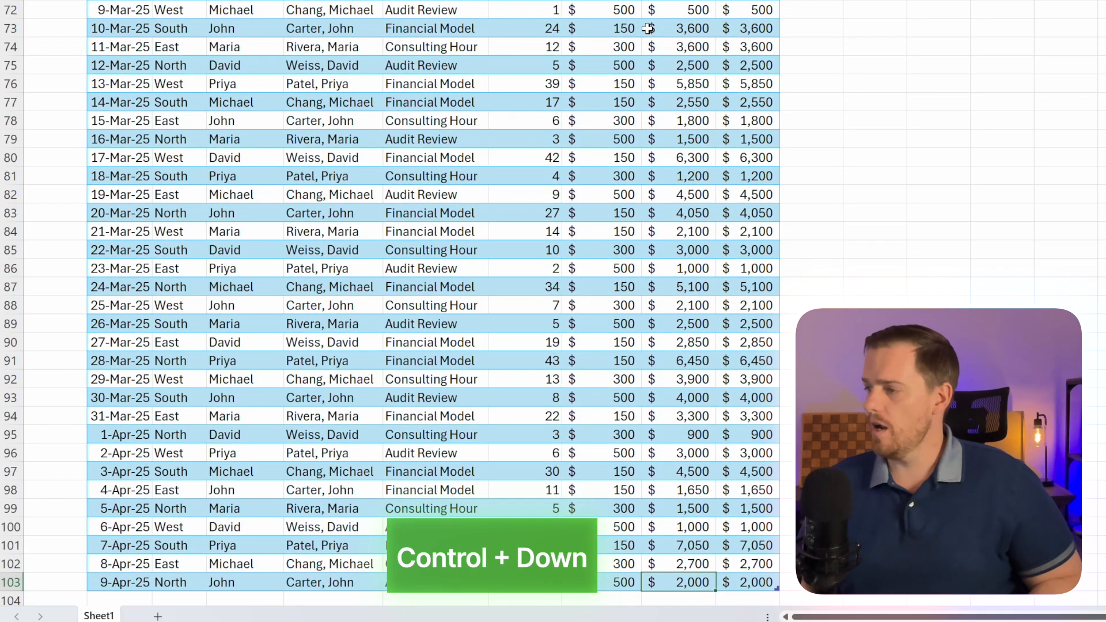
{"action": "key", "text": "Down"}
{"action": "type", "text": "="}
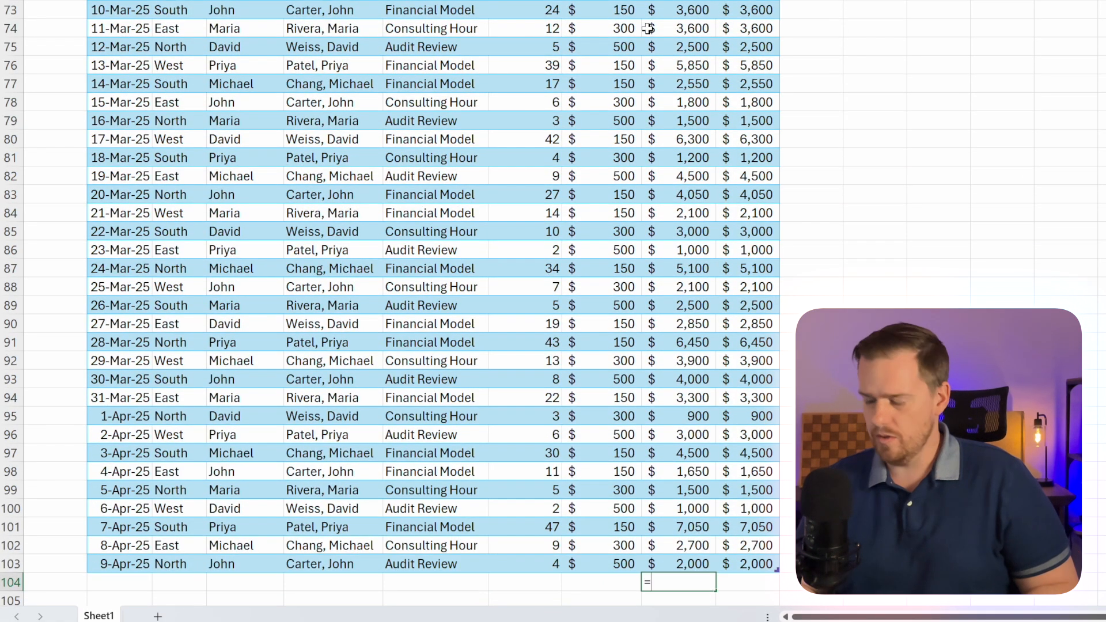
{"action": "type", "text": "sum"}
{"action": "key", "text": "Tab"}
{"action": "key", "text": "Up"}
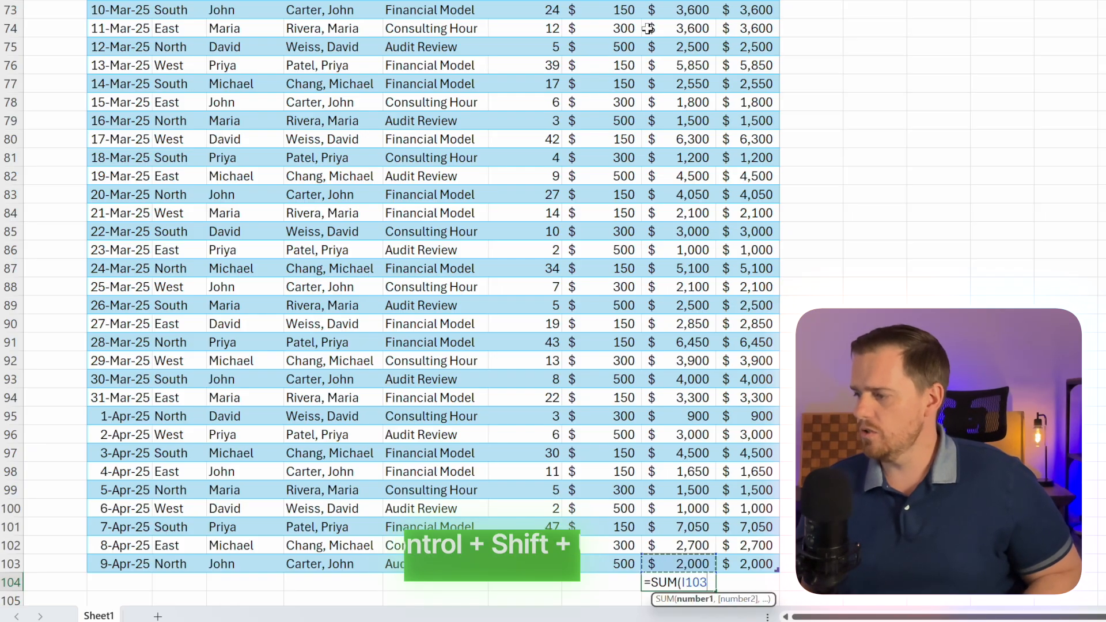
{"action": "key", "text": "ctrl+shift+Up"}
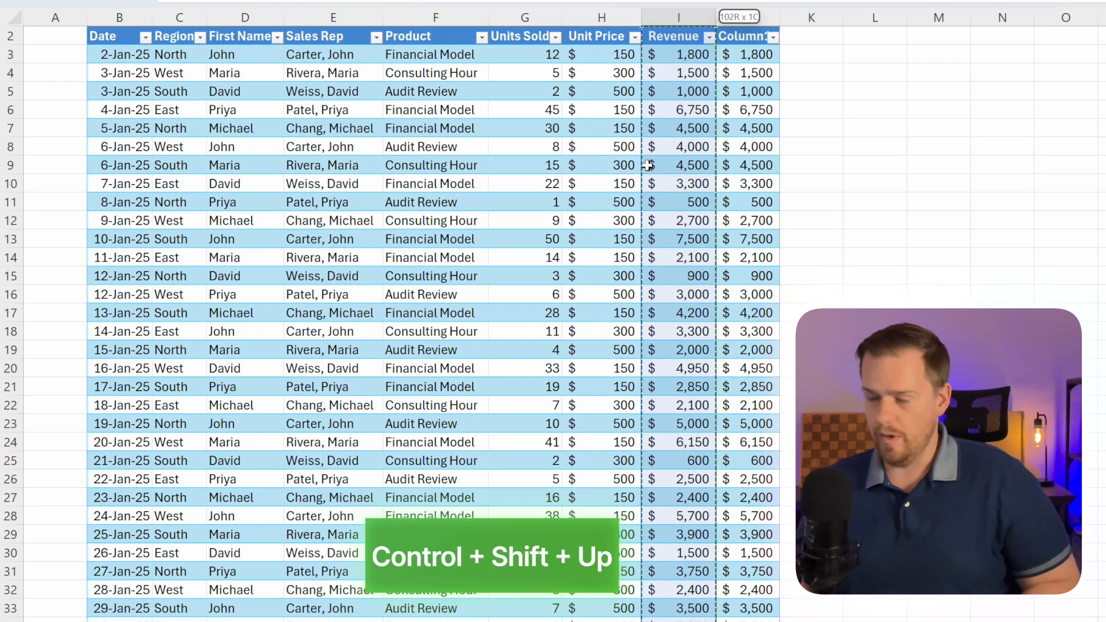
{"action": "key", "text": "shift+Down"}
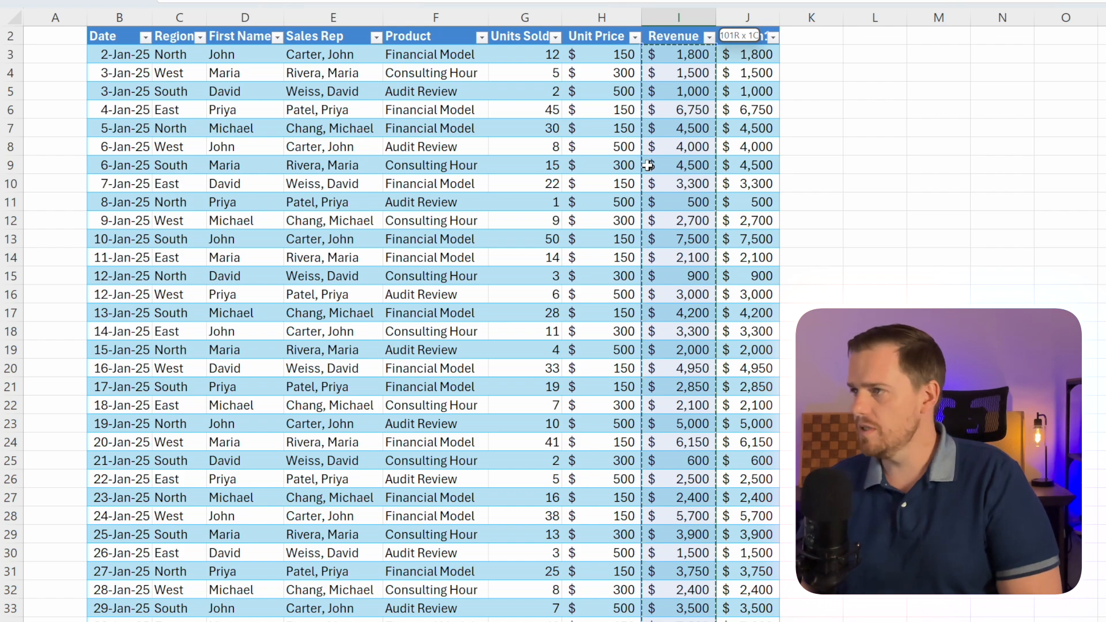
{"action": "key", "text": "Return"}
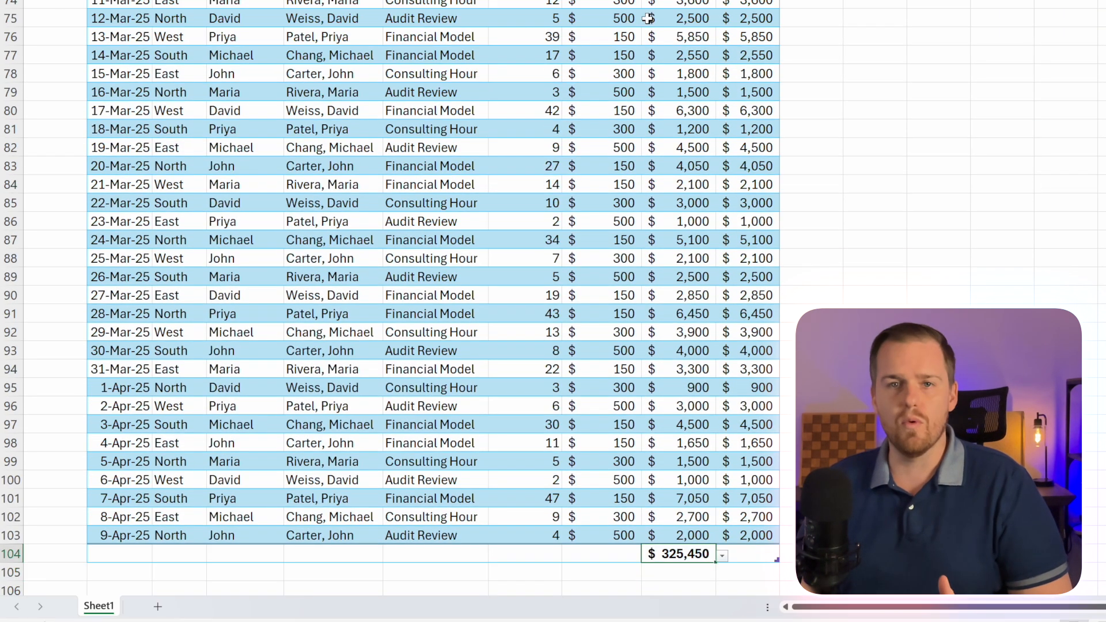
- Clear the total in I104 and re-create the Revenue total with AutoSum
{"action": "key", "text": "Delete"}
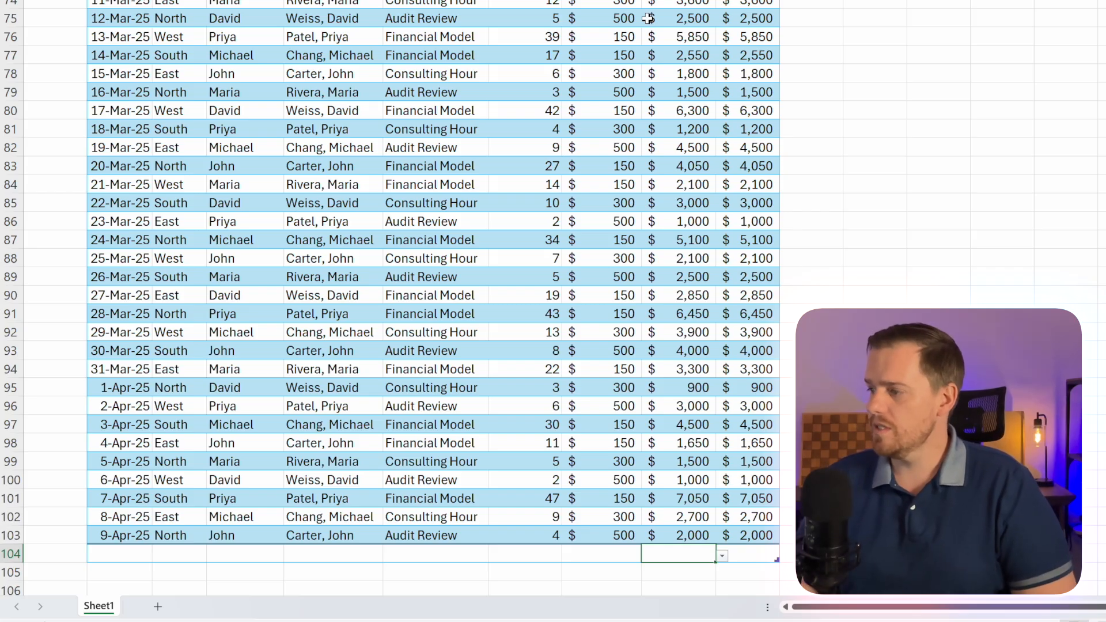
{"action": "key", "text": "alt+equal"}
{"action": "key", "text": "Return"}
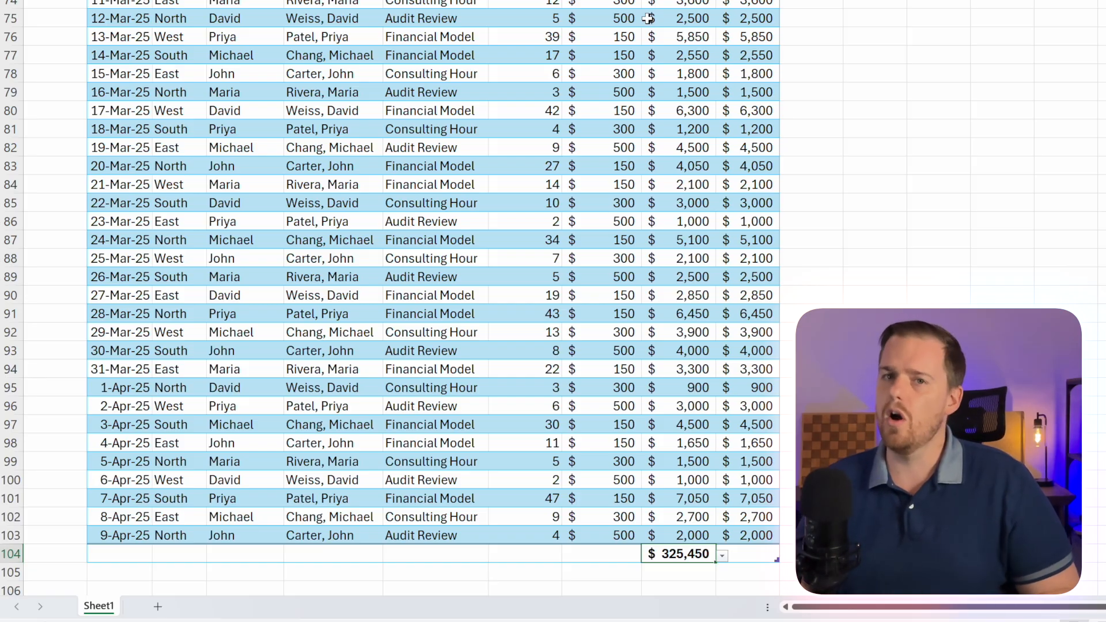
- Add an AutoSum in K103 that sums the row's values from Units Sold through Column1
{"action": "key", "text": "Right"}
{"action": "key", "text": "Up"}
{"action": "key", "text": "Right"}
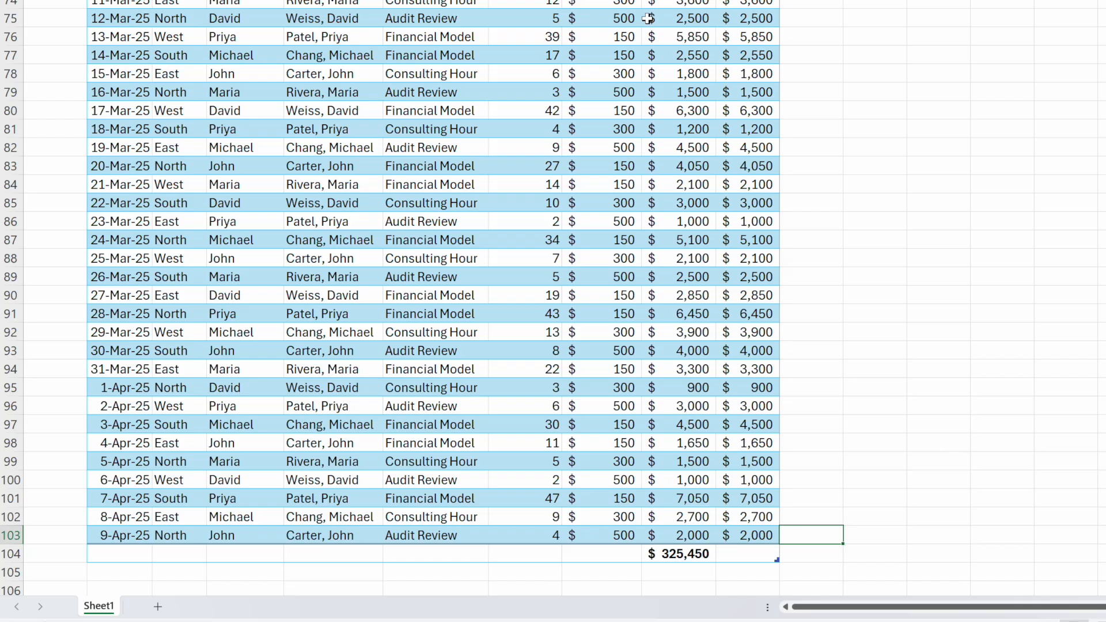
{"action": "key", "text": "alt+equal"}
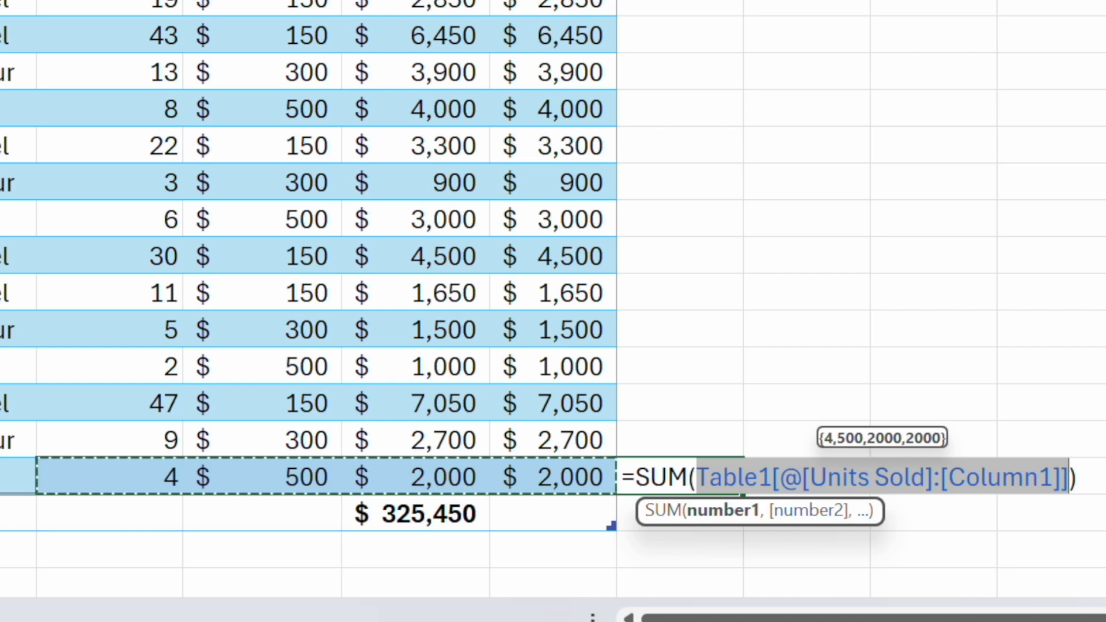
{"action": "key", "text": "ctrl+Return"}
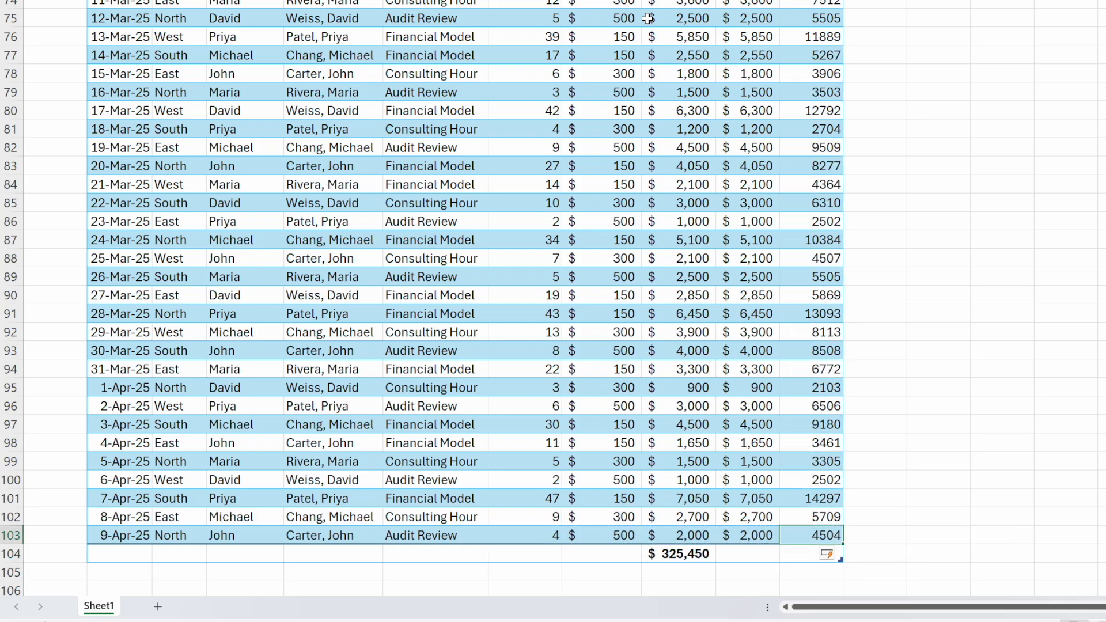
- Delete the row-sum column K from the table and insert a blank worksheet column at K
{"action": "key", "text": "Down"}
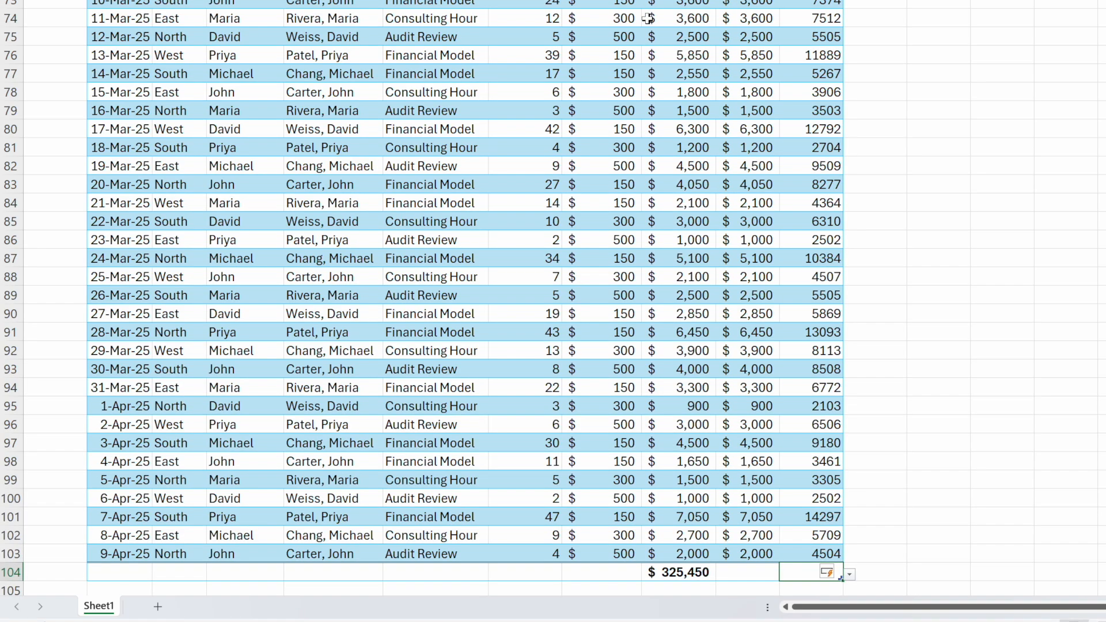
{"action": "key", "text": "ctrl+space"}
{"action": "key", "text": "ctrl+space"}
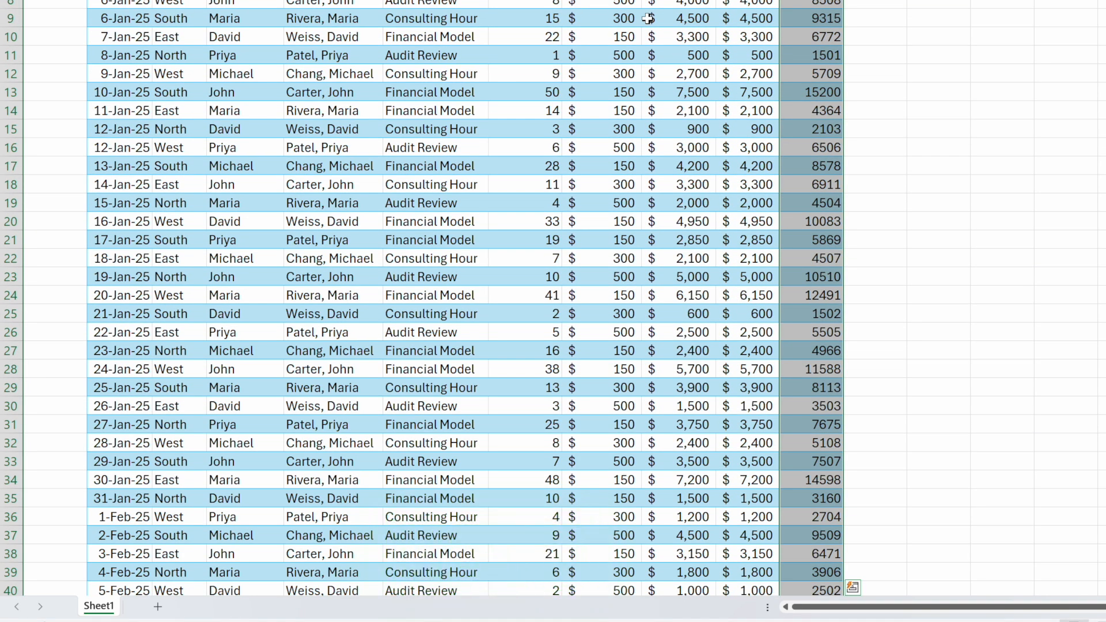
{"action": "key", "text": "ctrl+minus"}
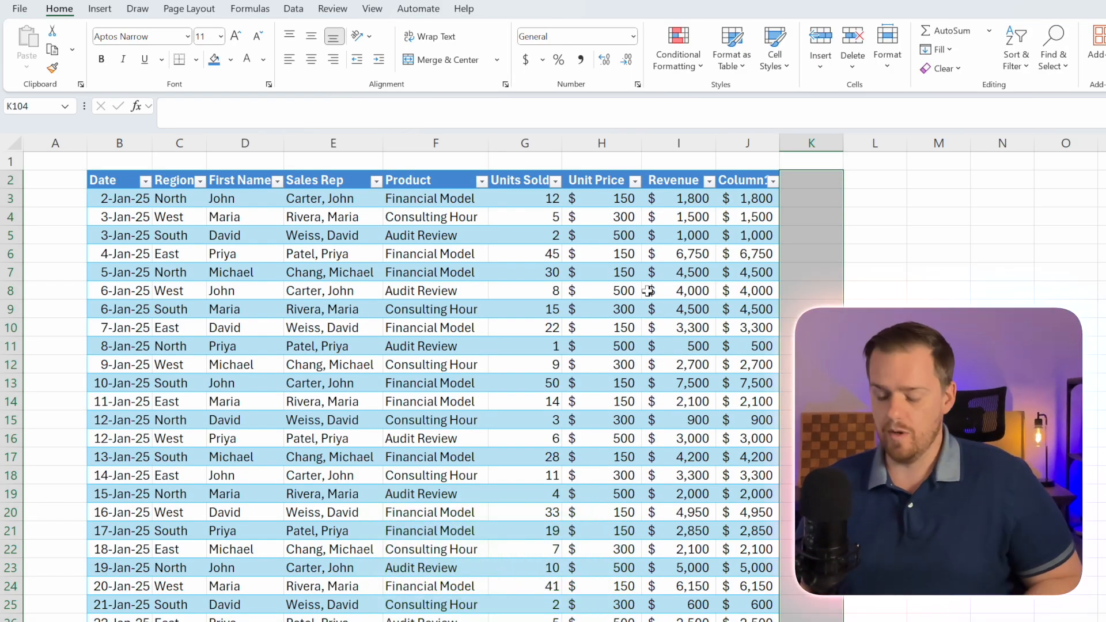
{"action": "key", "text": "ctrl+space"}
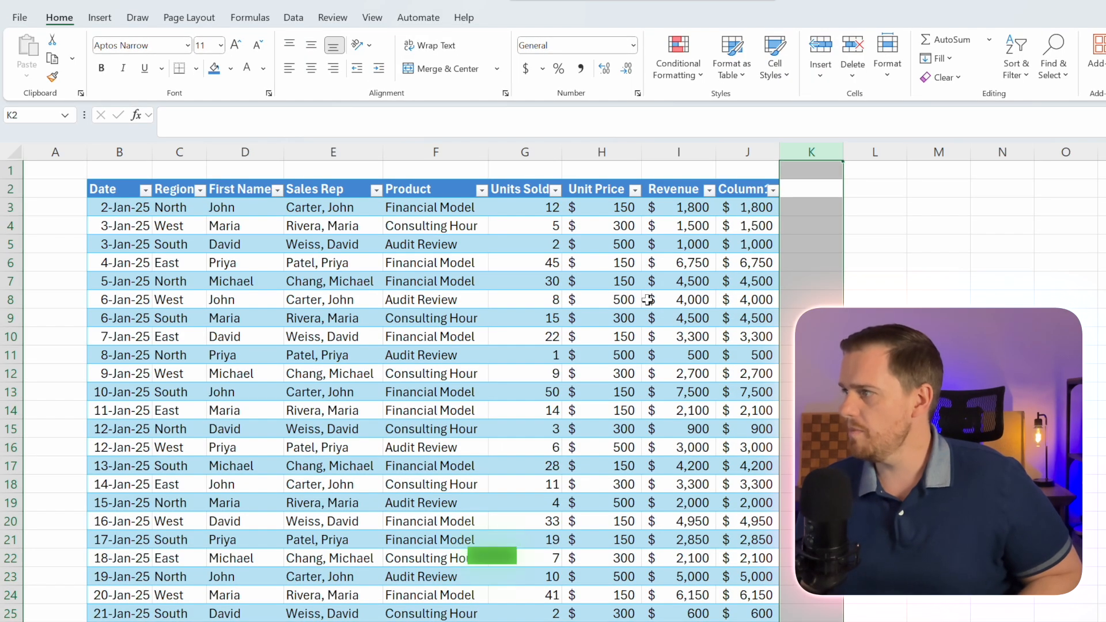
{"action": "key", "text": "ctrl+shift+plus"}
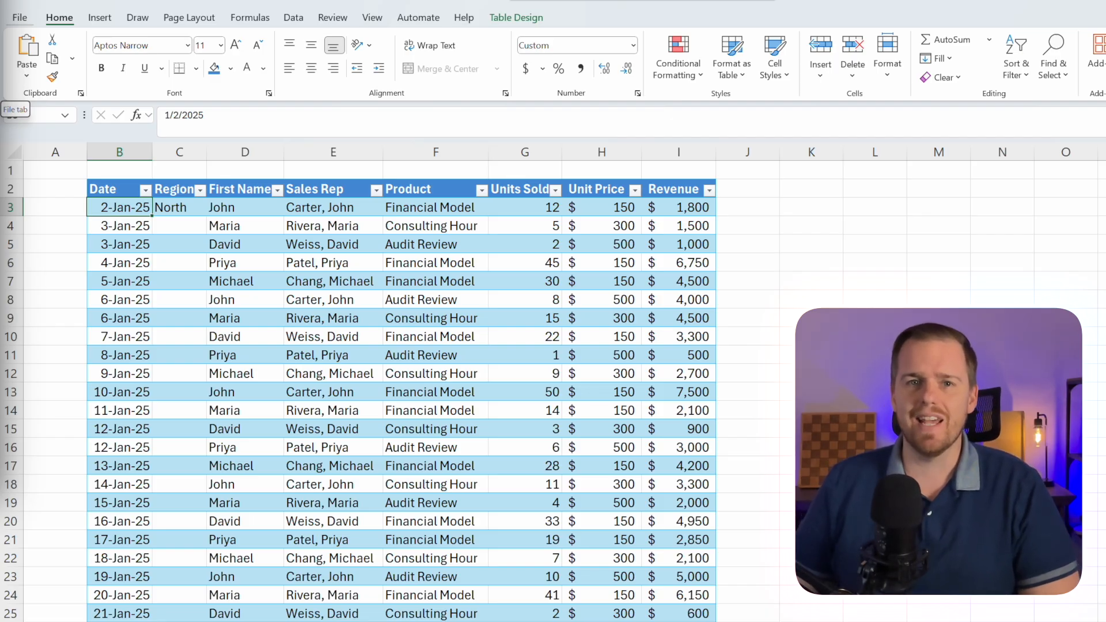
- Select all blank cells within the table's data, from B3 through Revenue, using Go To Special with Blanks
{"action": "key", "text": "shift+space"}
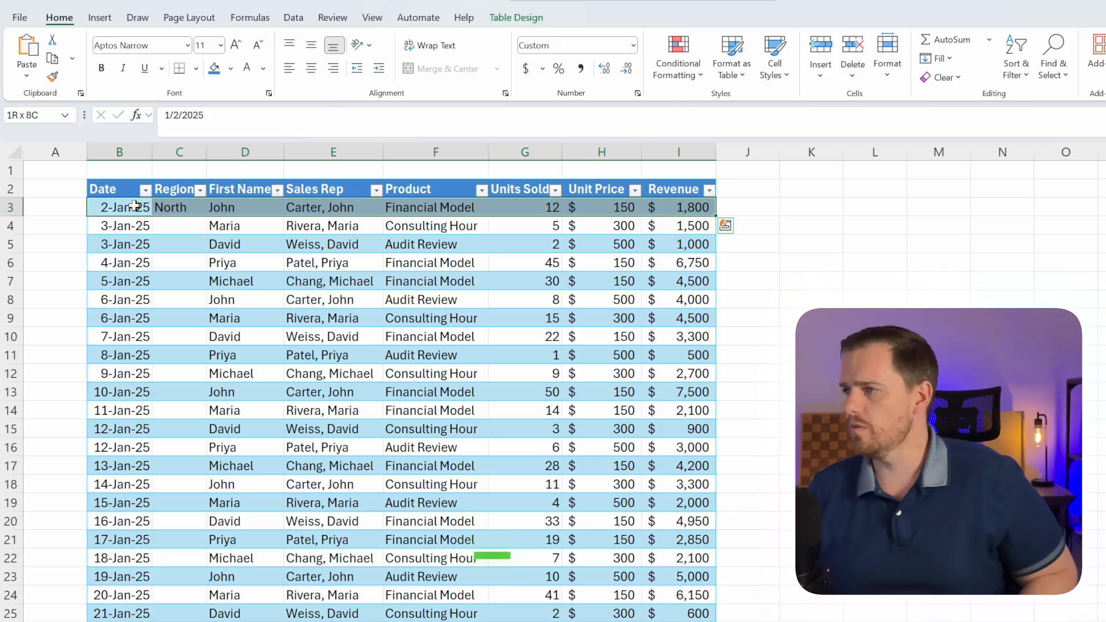
{"action": "key", "text": "ctrl+shift+Right"}
{"action": "key", "text": "ctrl+shift+Down"}
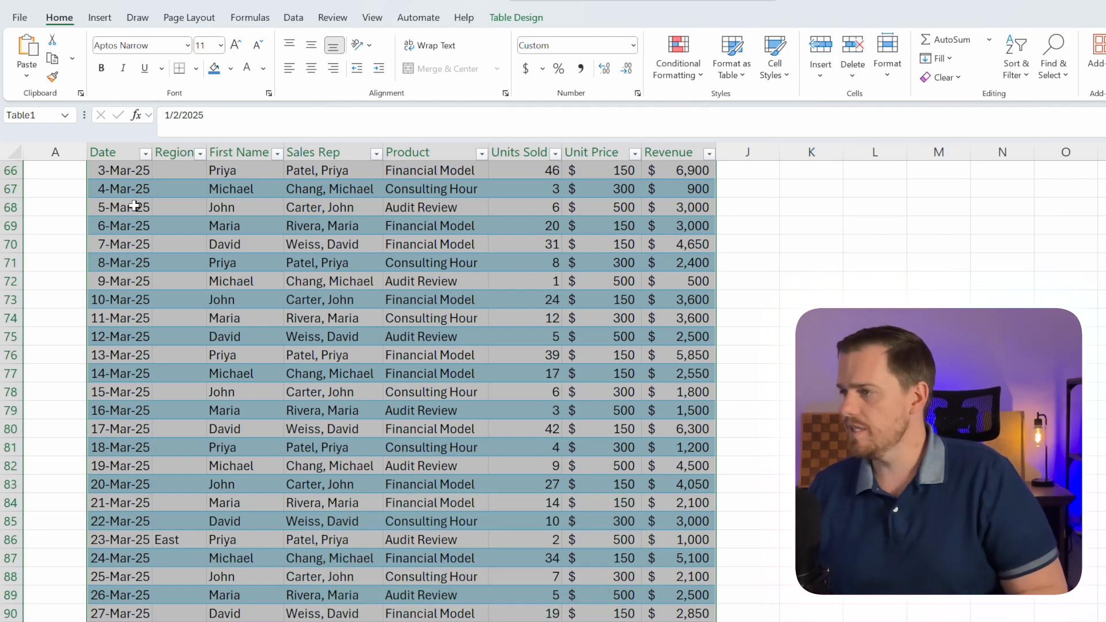
{"action": "key", "text": "F5"}
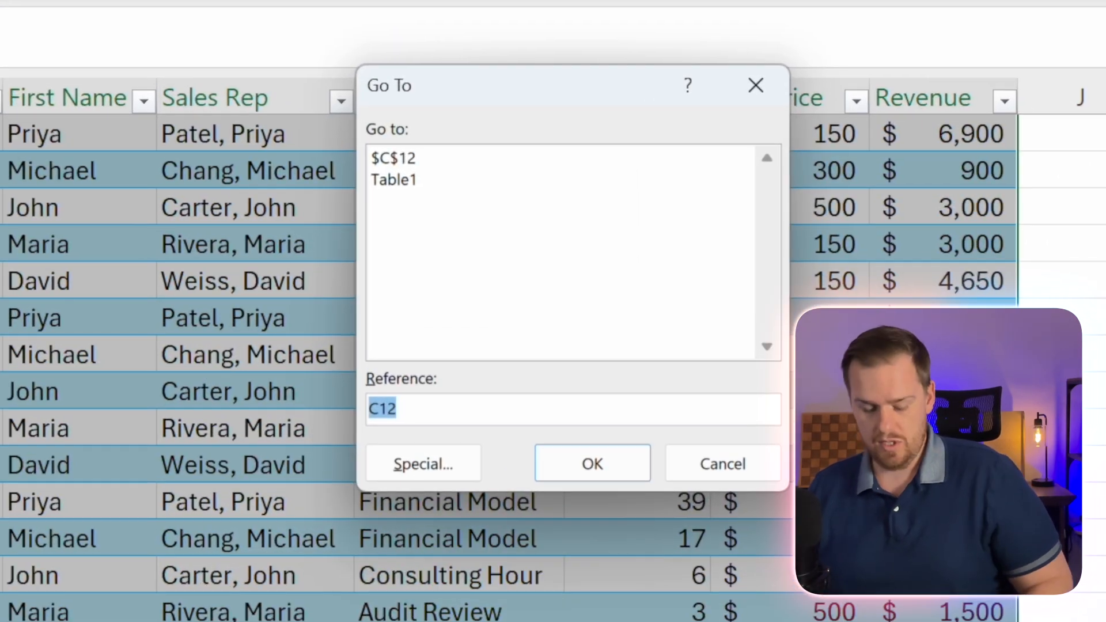
{"action": "key", "text": "alt+s"}
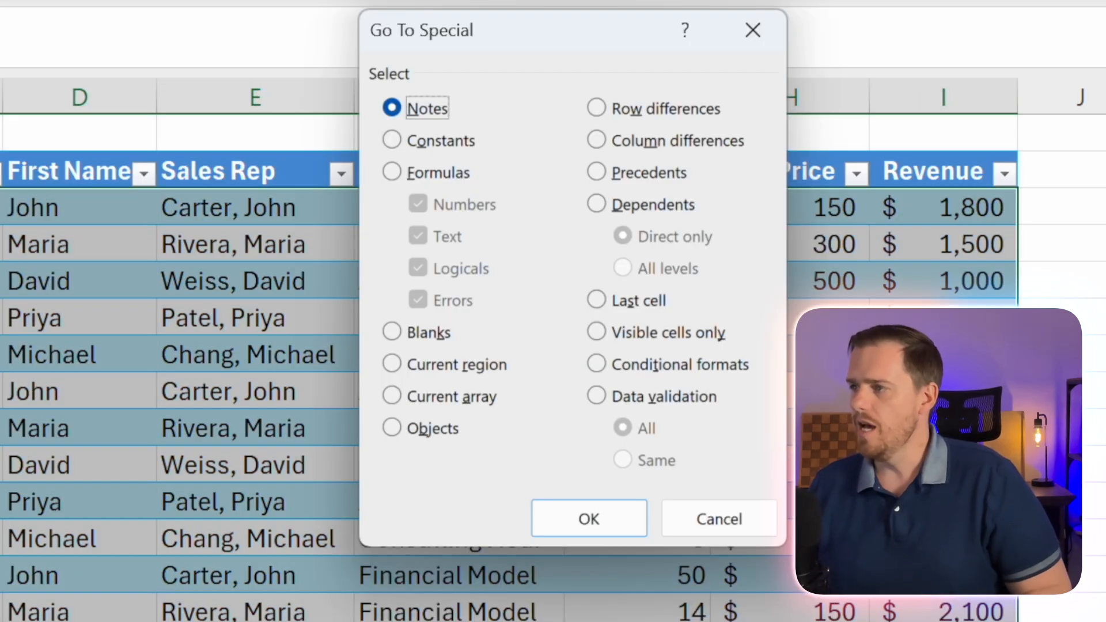
{"action": "key", "text": "k"}
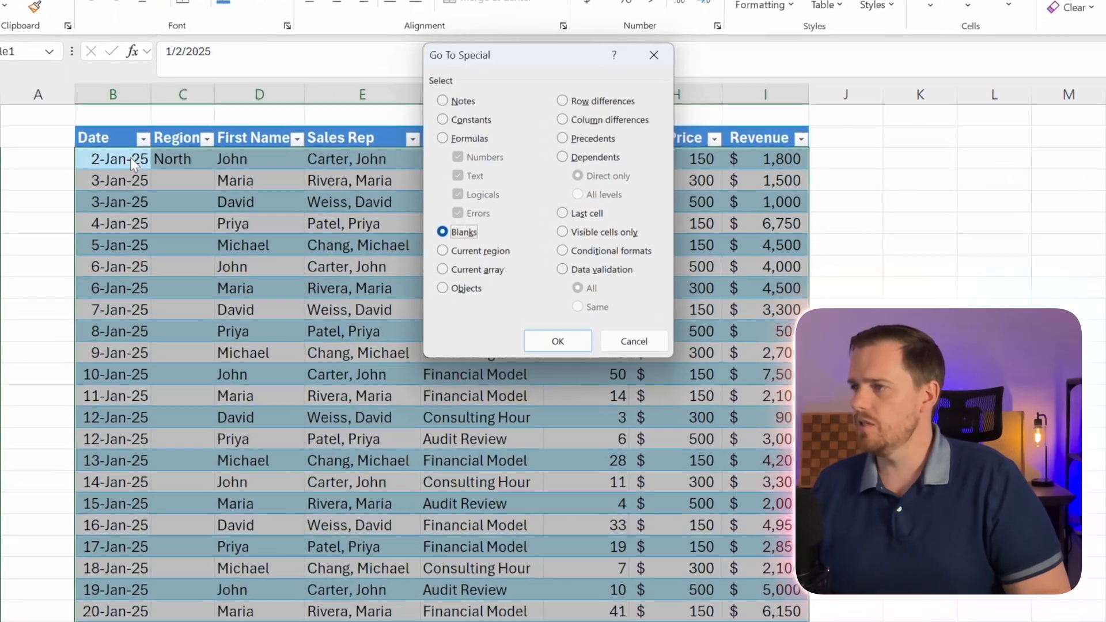
{"action": "key", "text": "Return"}
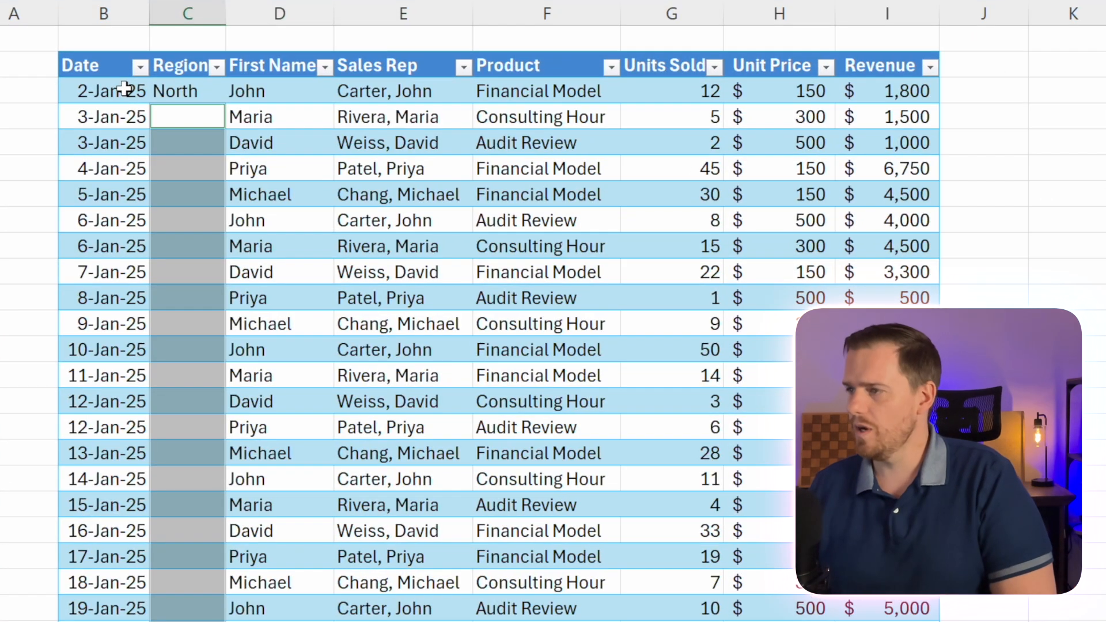
- Fill all selected blank Region cells with the value above using =C3 in C4, and check the results down the column
{"action": "type", "text": "="}
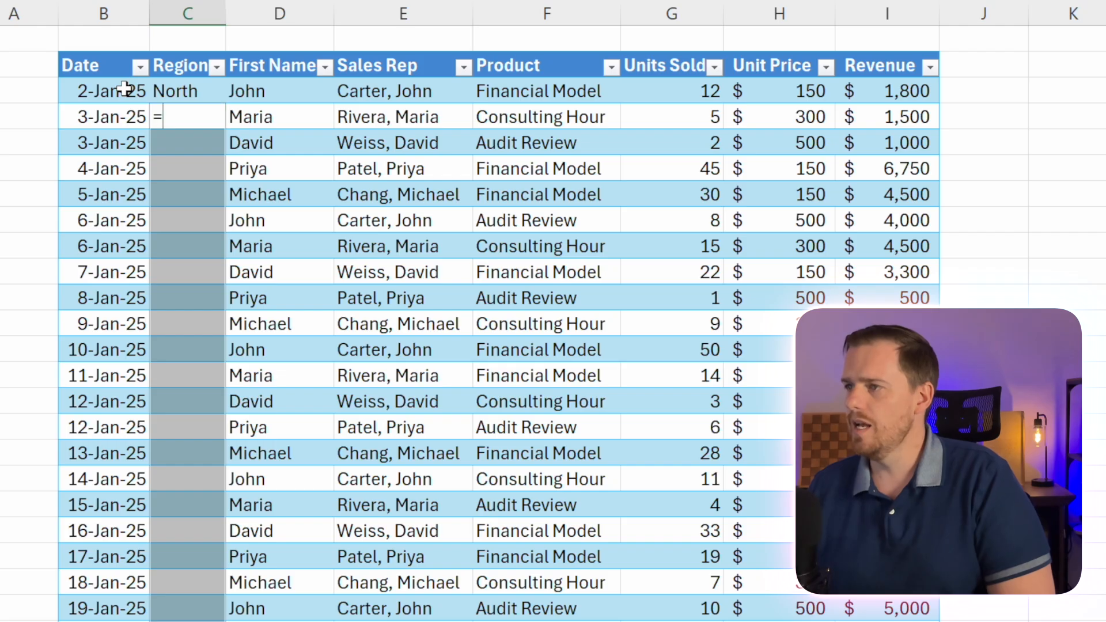
{"action": "key", "text": "Up"}
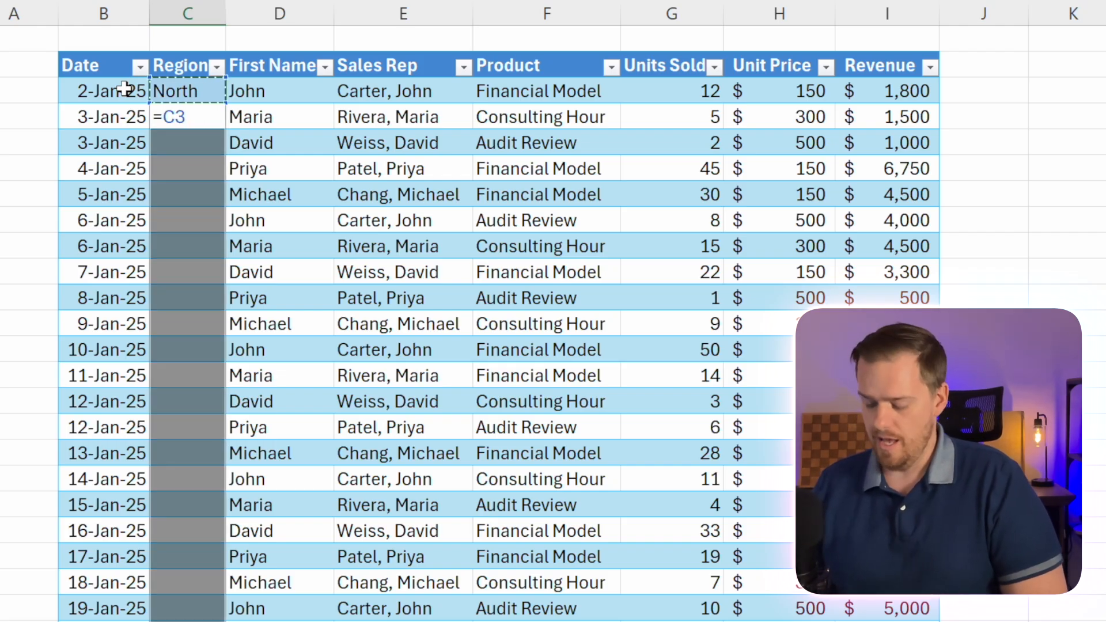
{"action": "key", "text": "ctrl+Return"}
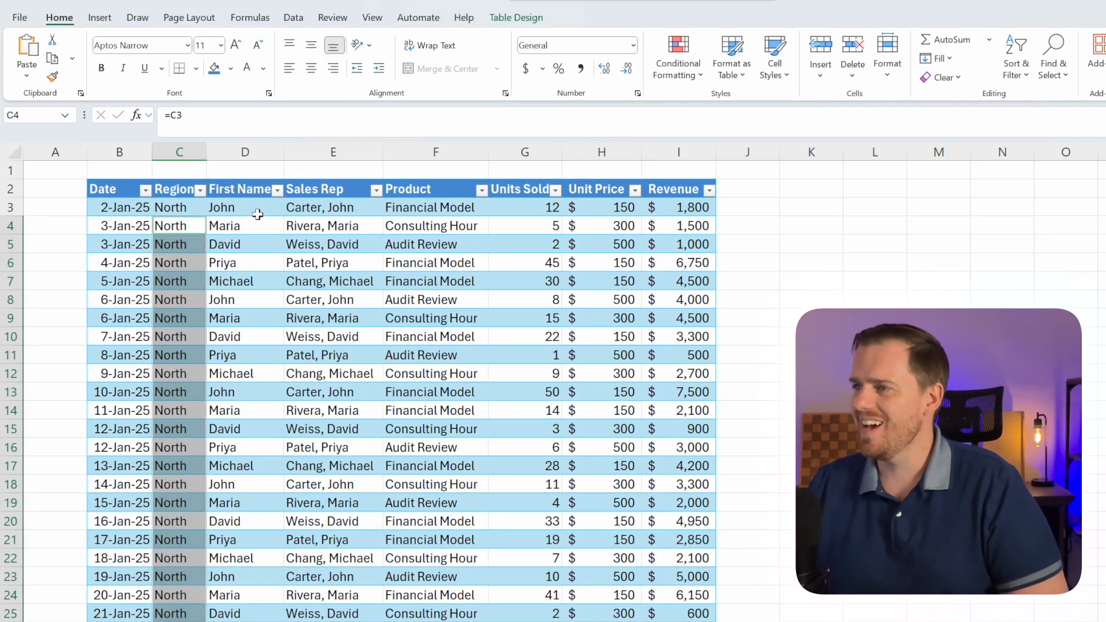
{"action": "scroll", "coordinate": [297, 97], "scroll_direction": "down", "scroll_amount": 1}
{"action": "scroll", "coordinate": [258, 215], "scroll_direction": "down", "scroll_amount": 5}
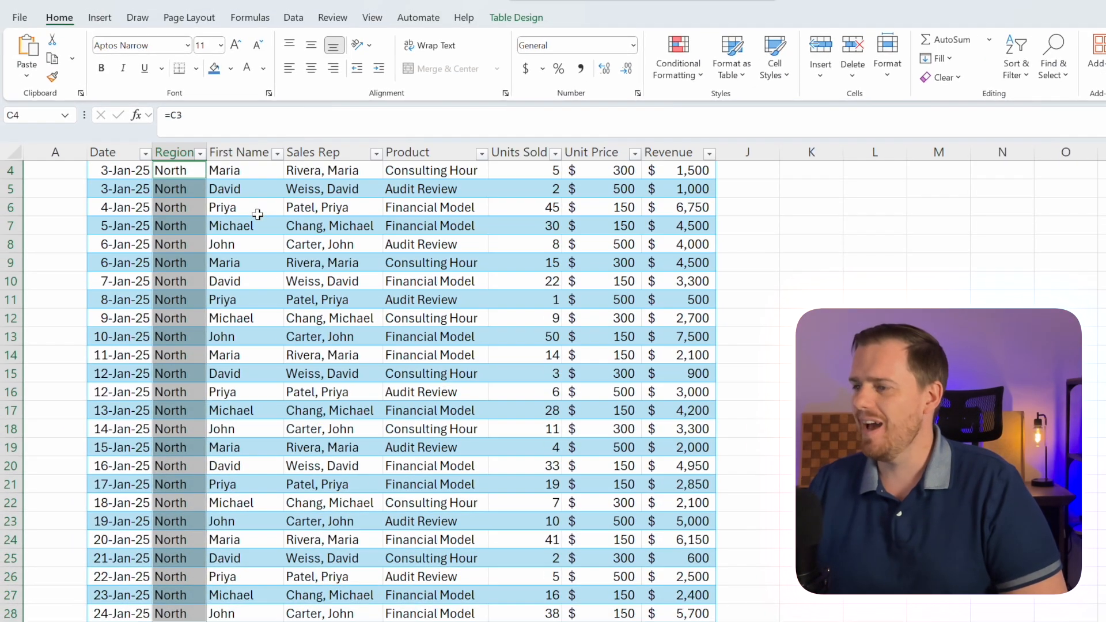
{"action": "scroll", "coordinate": [257, 215], "scroll_direction": "down", "scroll_amount": 3}
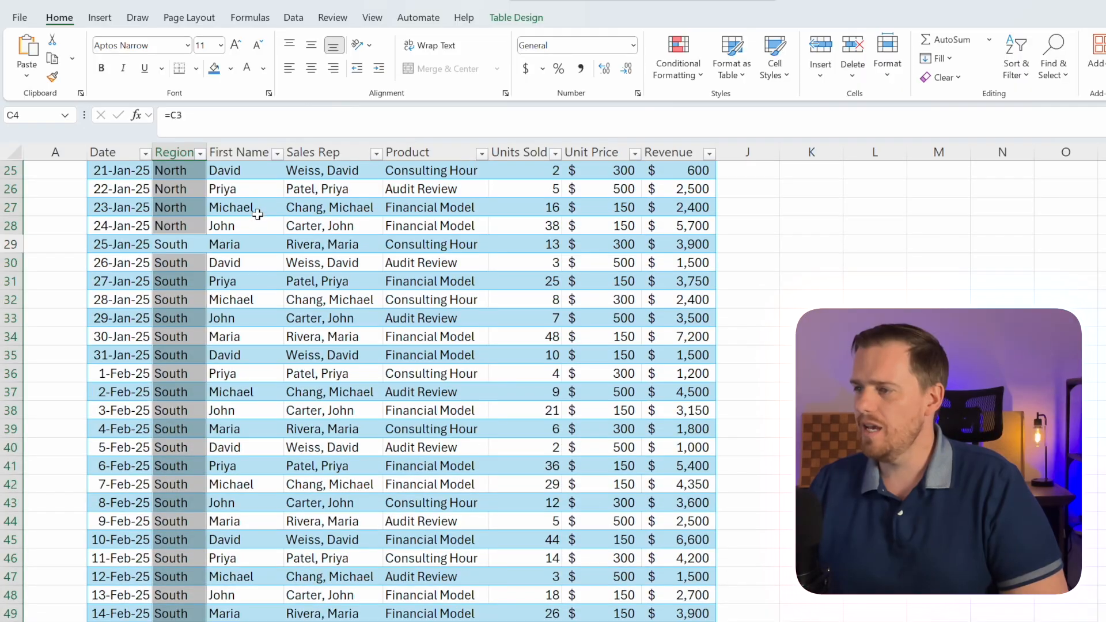
{"action": "scroll", "coordinate": [258, 215], "scroll_direction": "down", "scroll_amount": 3}
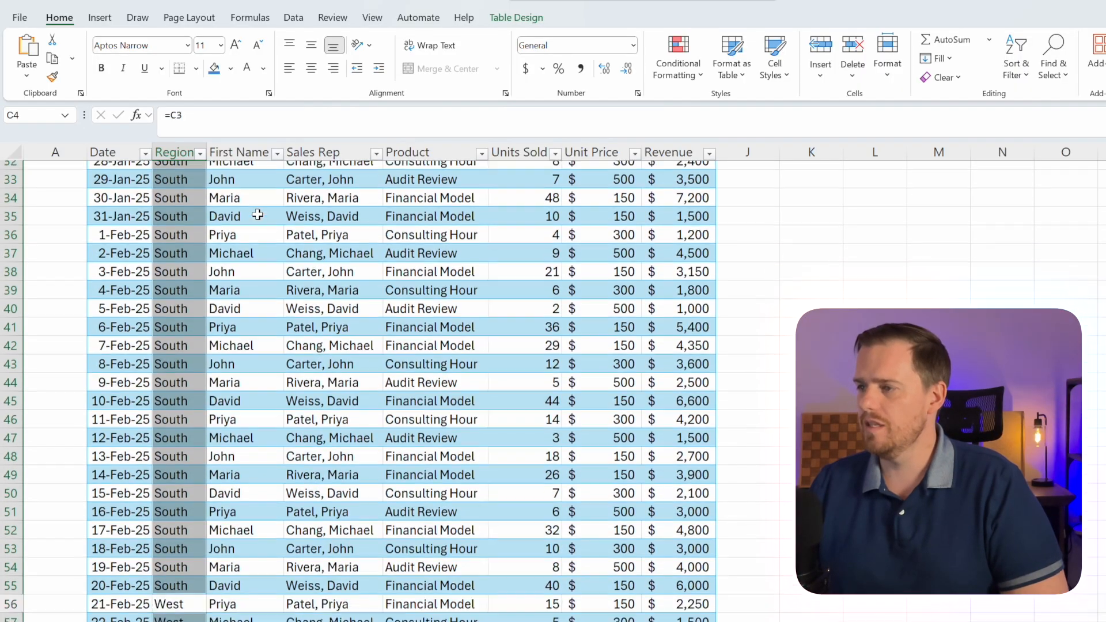